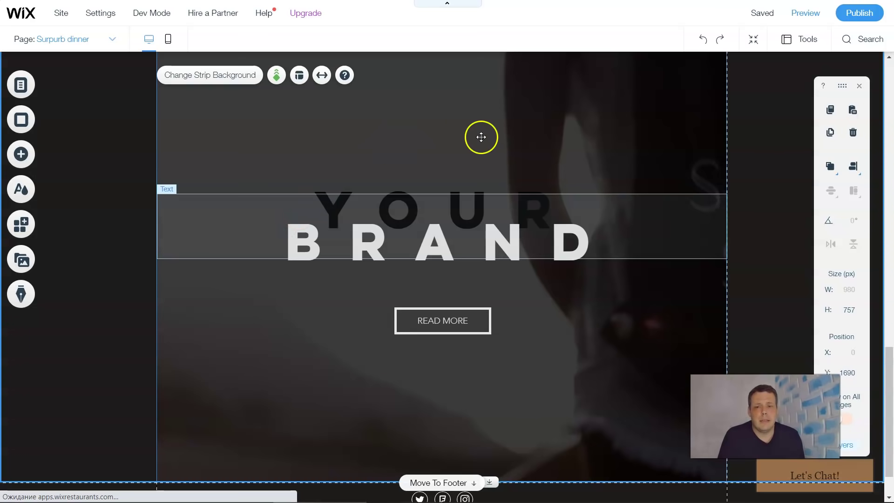
- Select the YOUR BRAND heading (Lulo Clean, size 80) in the hero strip and open its Text Settings
{"action": "left_click", "coordinate": [437, 160]}
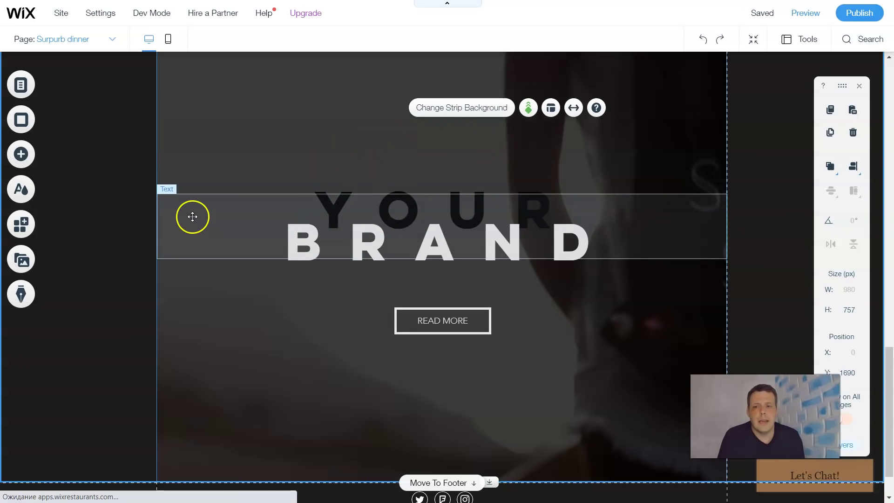
{"action": "left_click", "coordinate": [325, 215]}
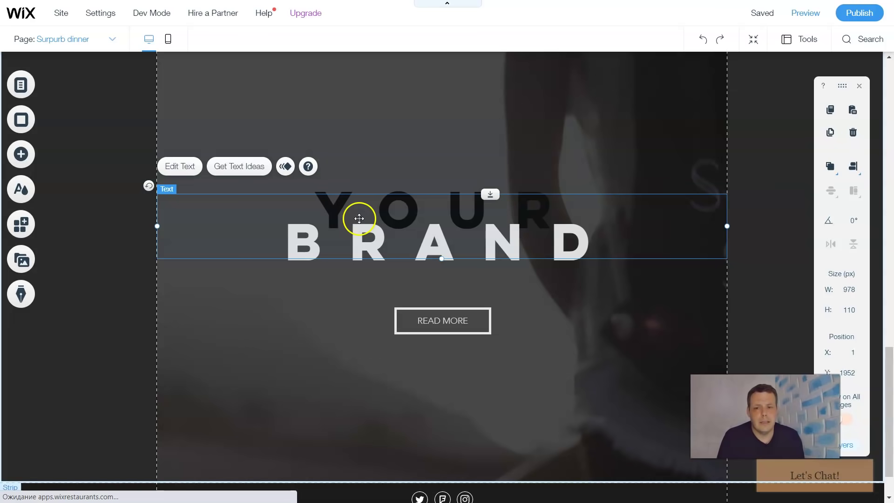
{"action": "left_click", "coordinate": [189, 167]}
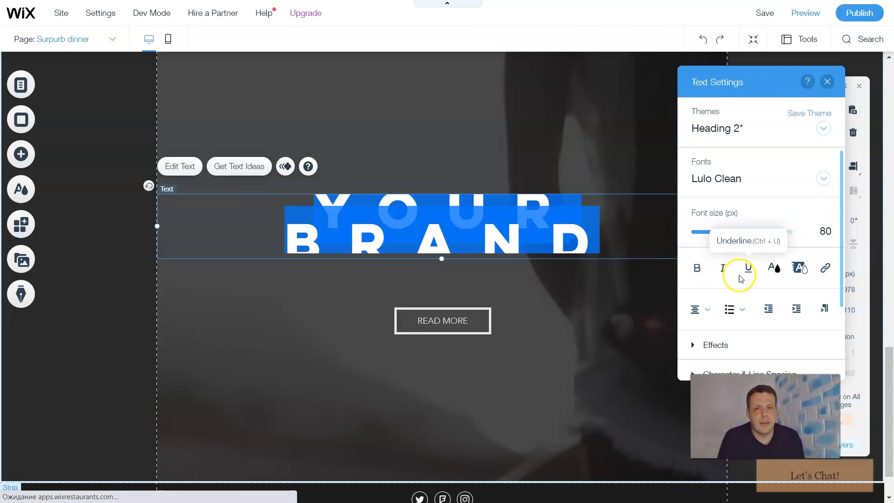
- Apply the Heading 1 theme (Georgia 32) to the hero heading
{"action": "left_click", "coordinate": [769, 133]}
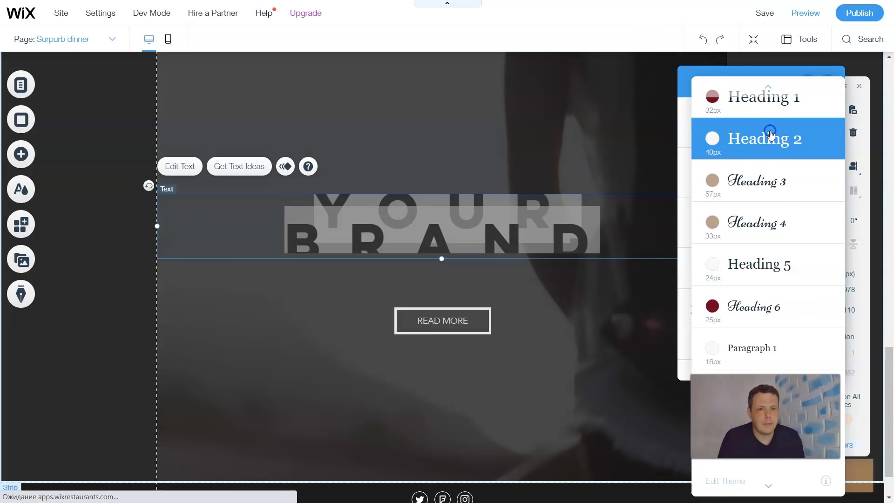
{"action": "left_click", "coordinate": [763, 181]}
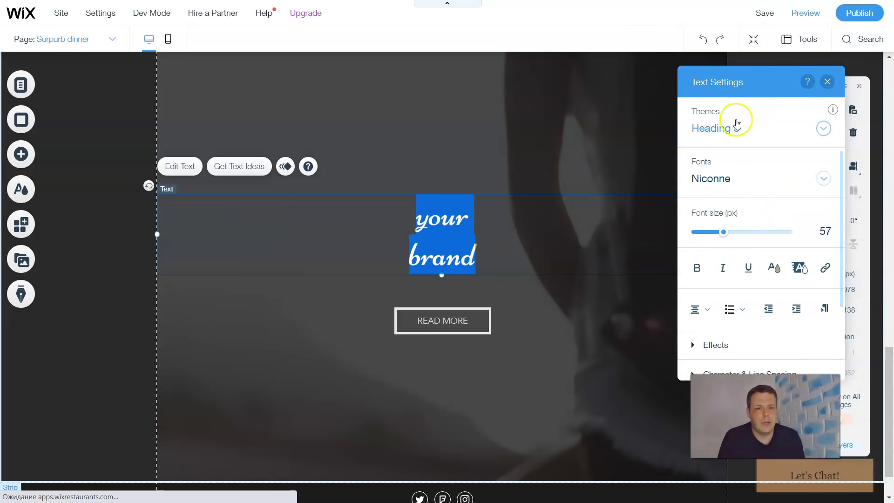
{"action": "left_click", "coordinate": [739, 134]}
{"action": "left_click", "coordinate": [750, 67]}
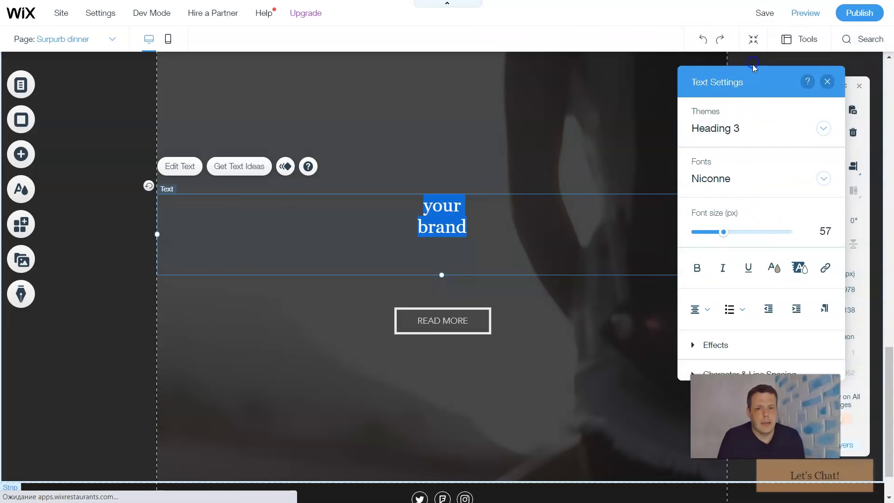
- Replace the YOUR BRAND text with 'Hello' and select it
{"action": "key", "text": "BackSpace"}
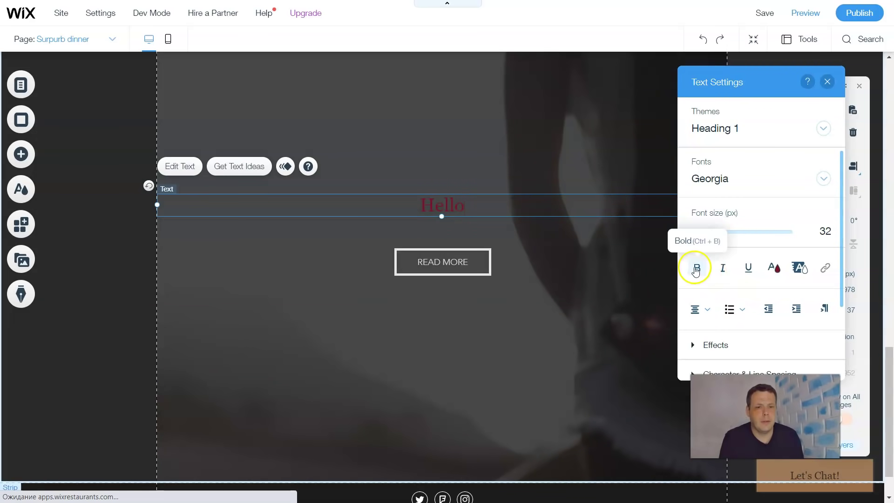
{"action": "left_click", "coordinate": [698, 269]}
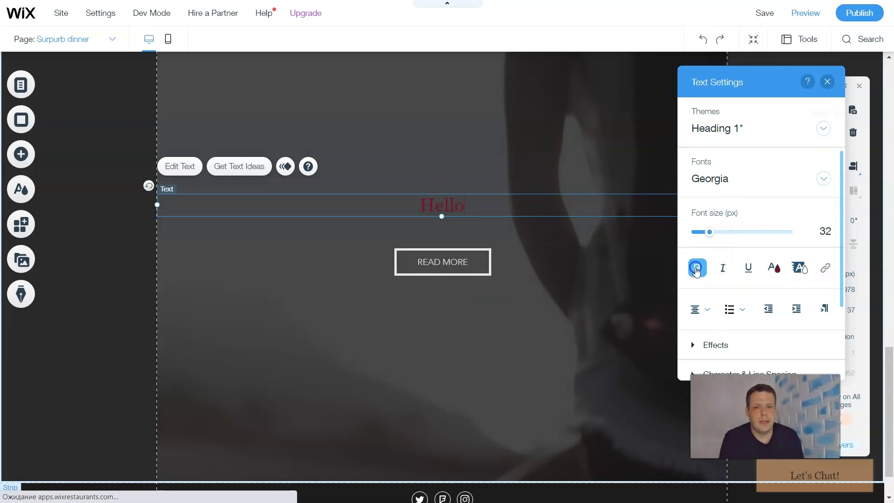
{"action": "left_click_drag", "start_coordinate": [480, 206], "coordinate": [393, 200]}
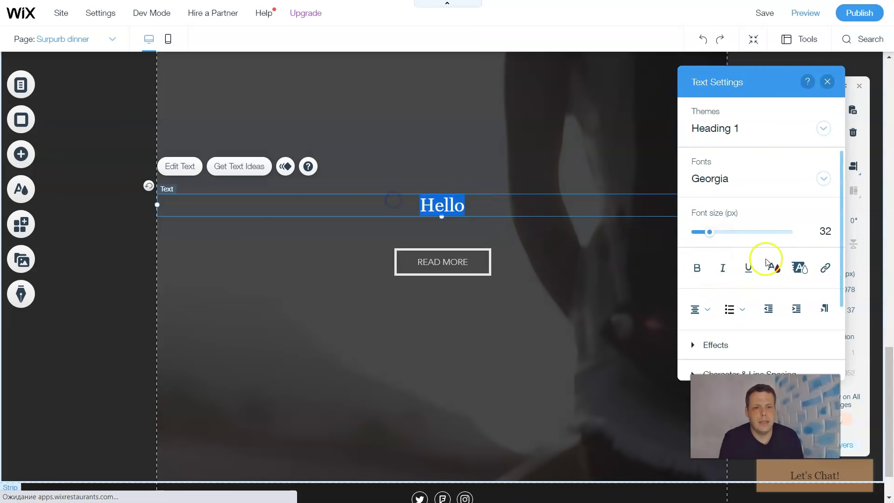
- Make 'Hello' bold, italic and underlined, and apply text effect A
{"action": "left_click", "coordinate": [696, 267]}
{"action": "left_click", "coordinate": [724, 269]}
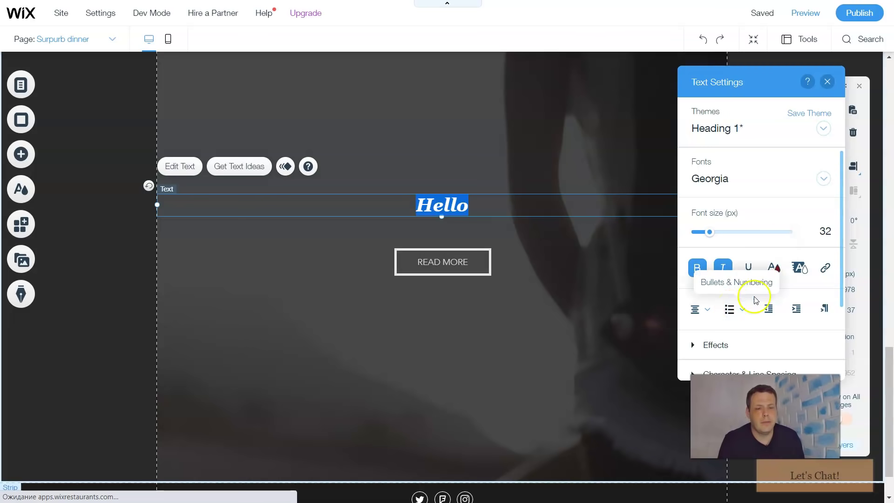
{"action": "left_click", "coordinate": [744, 272]}
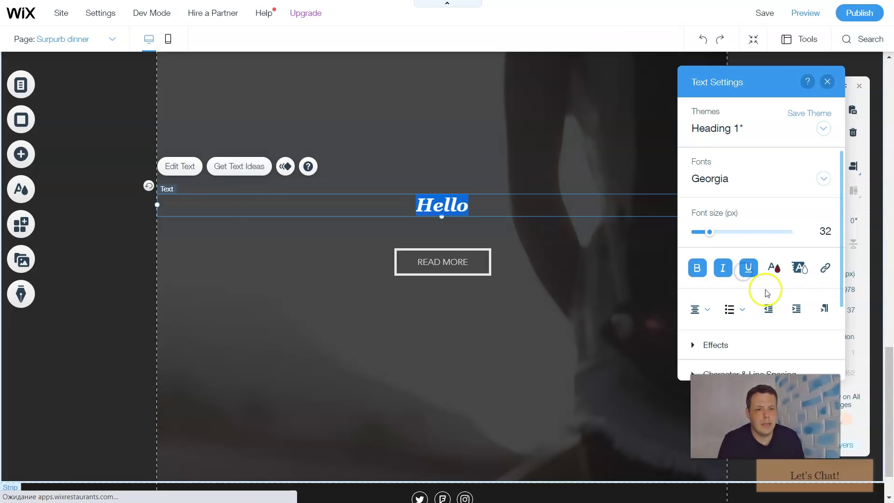
{"action": "left_click", "coordinate": [772, 310]}
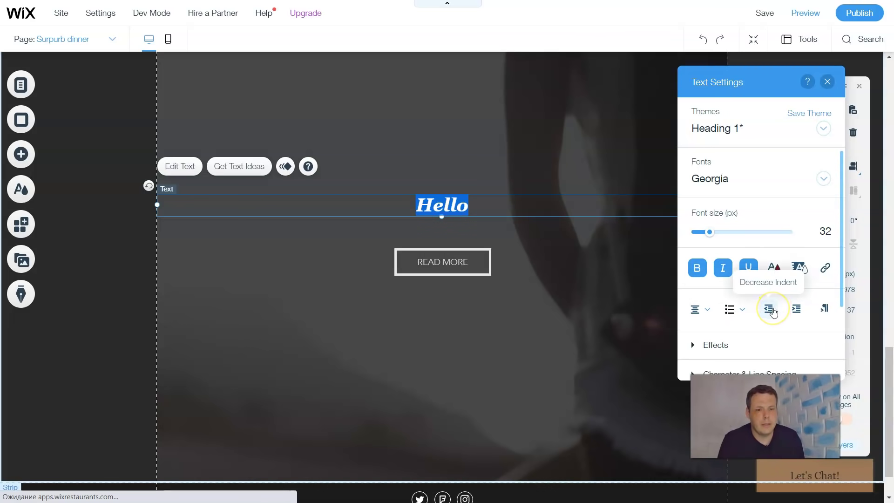
{"action": "scroll", "coordinate": [745, 326], "scroll_direction": "down", "scroll_amount": 2}
{"action": "left_click", "coordinate": [722, 288]}
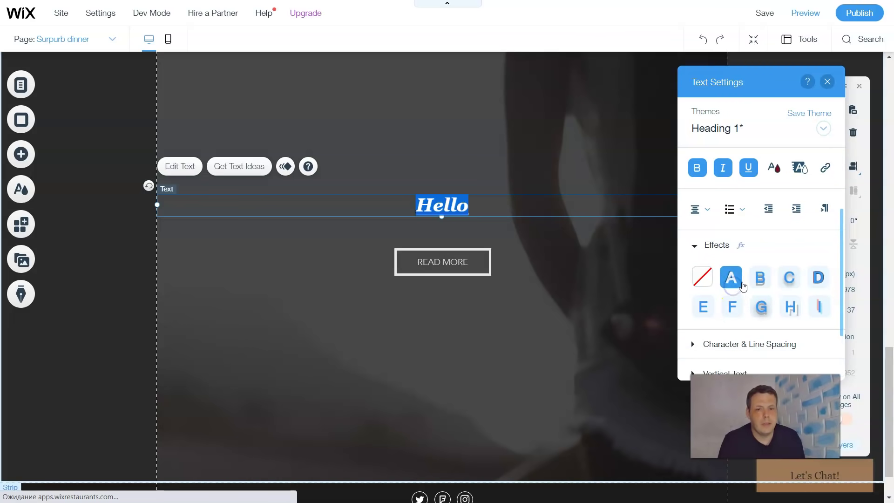
- Apply text effect B to 'Hello' and set its character spacing to 0.7
{"action": "left_click", "coordinate": [760, 280]}
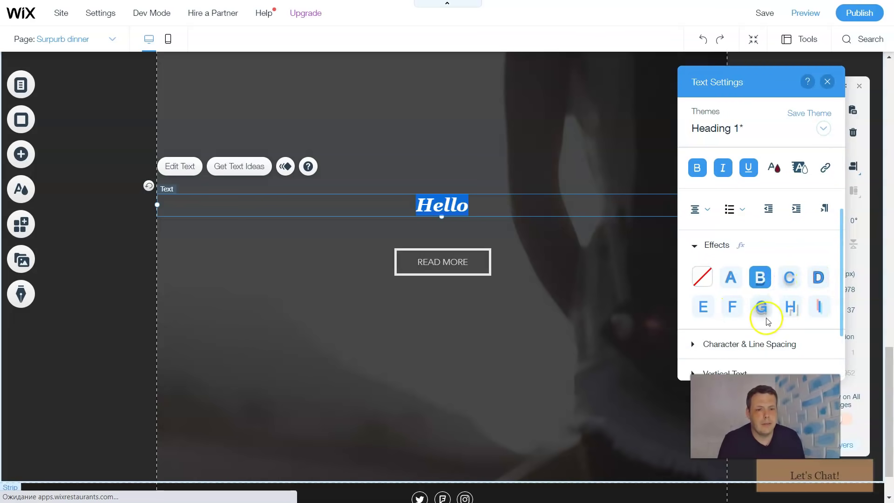
{"action": "scroll", "coordinate": [768, 311], "scroll_direction": "down", "scroll_amount": 1}
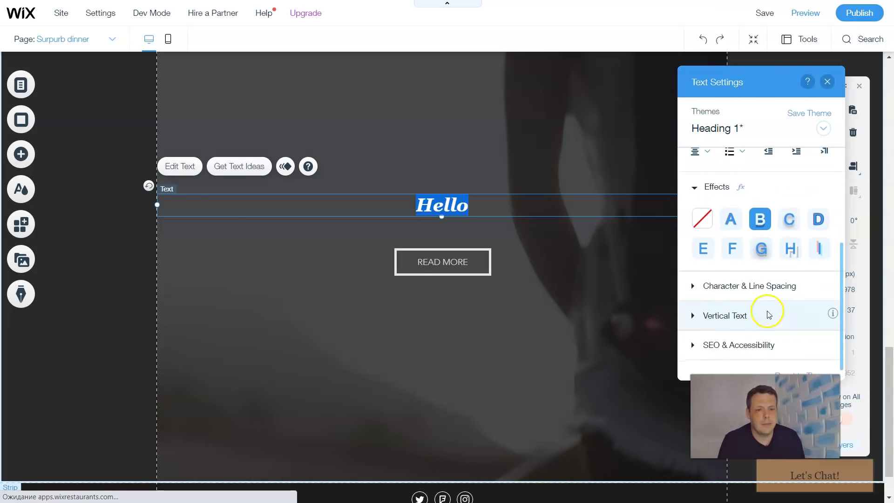
{"action": "left_click", "coordinate": [749, 275]}
{"action": "left_click_drag", "start_coordinate": [708, 264], "coordinate": [737, 264]}
{"action": "left_click", "coordinate": [764, 265]}
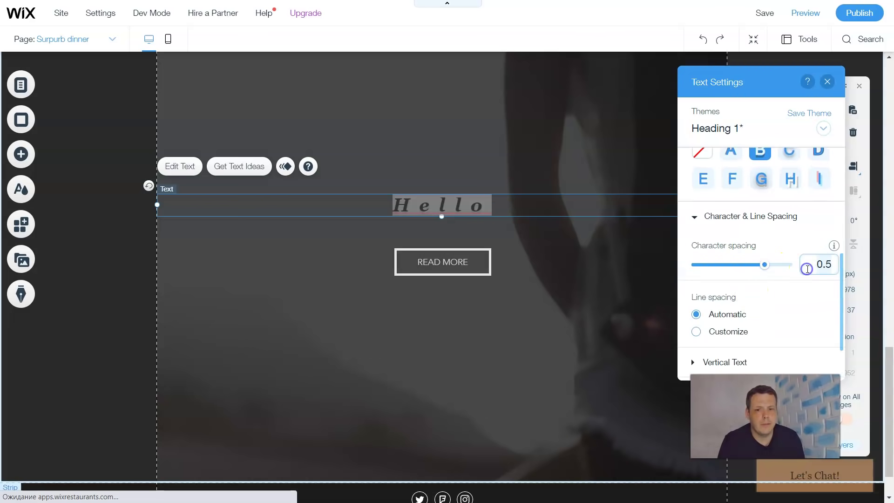
{"action": "left_click", "coordinate": [787, 265]}
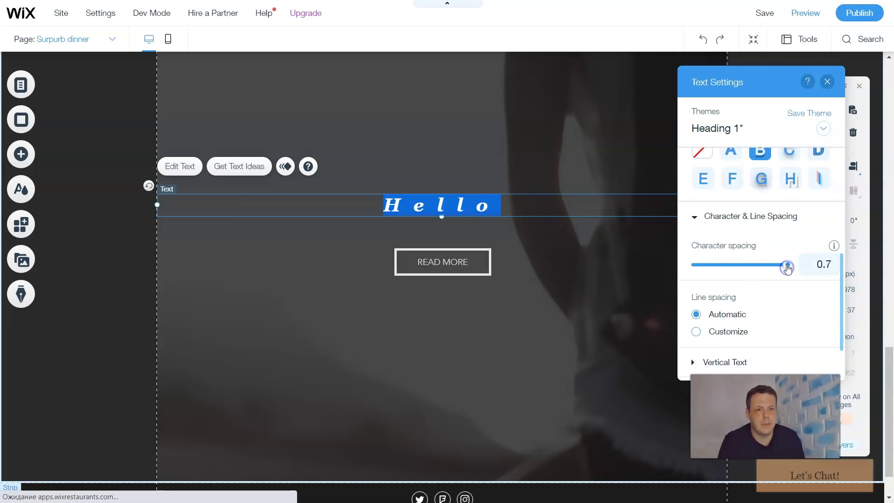
- Switch the heading's line spacing to a custom value of 2.4
{"action": "left_click", "coordinate": [727, 334]}
{"action": "scroll", "coordinate": [784, 309], "scroll_direction": "down", "scroll_amount": 2}
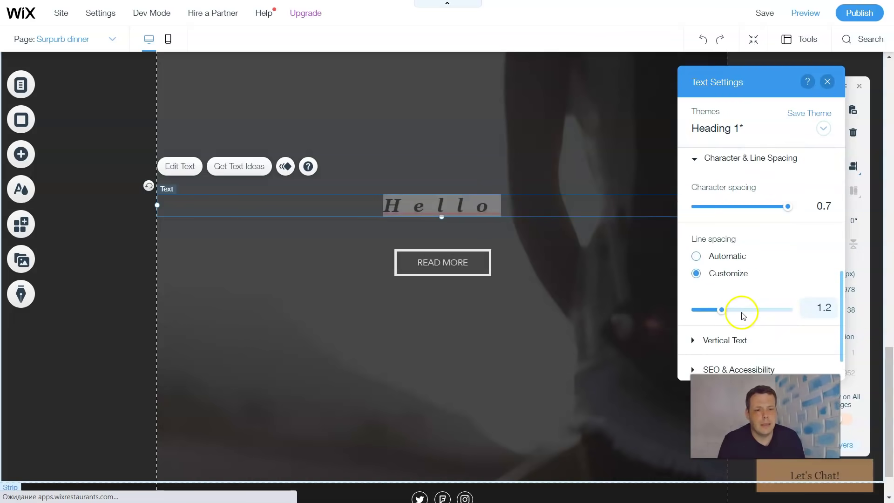
{"action": "left_click", "coordinate": [753, 309]}
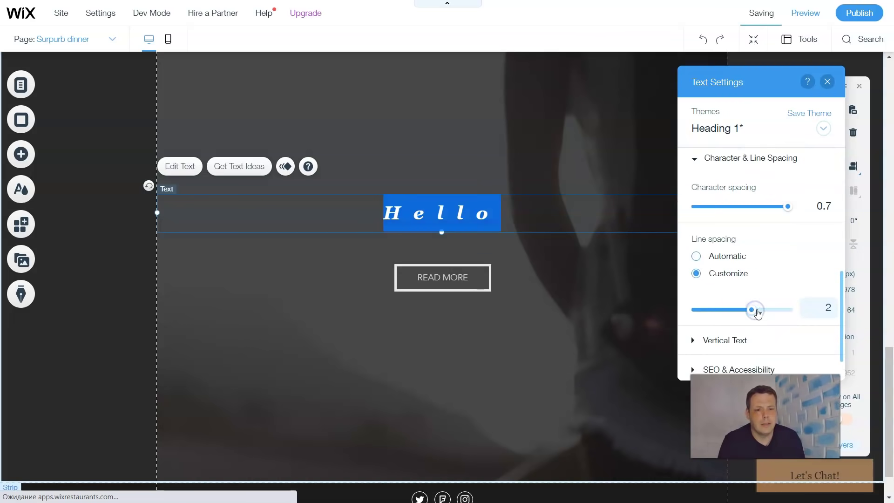
{"action": "left_click_drag", "start_coordinate": [750, 312], "coordinate": [770, 312]}
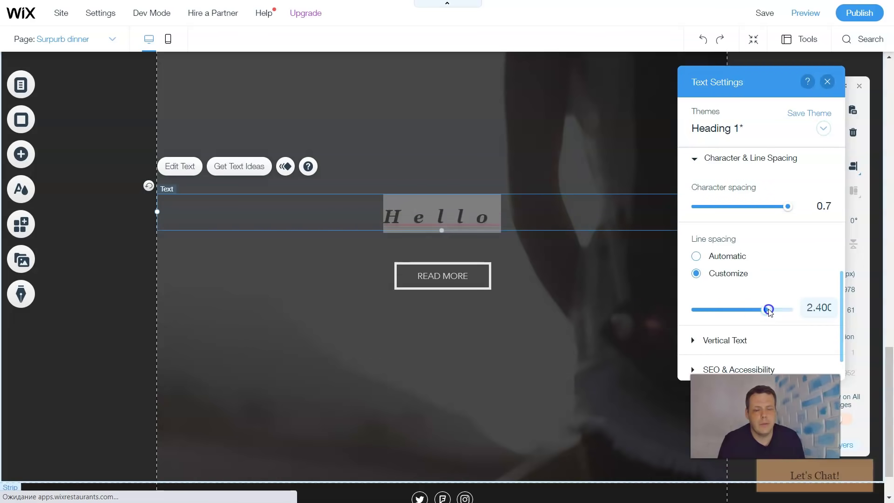
{"action": "scroll", "coordinate": [768, 316], "scroll_direction": "down", "scroll_amount": 1}
{"action": "left_click", "coordinate": [732, 303]}
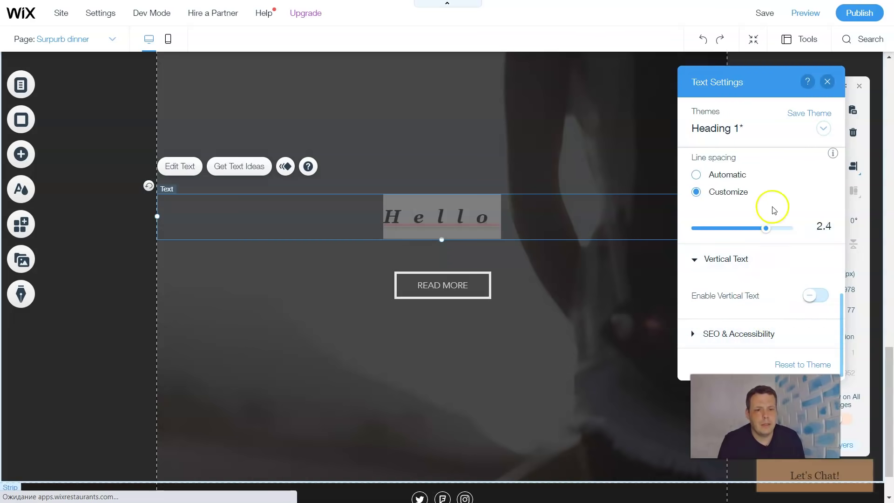
{"action": "scroll", "coordinate": [778, 206], "scroll_direction": "up", "scroll_amount": 5}
{"action": "scroll", "coordinate": [779, 206], "scroll_direction": "up", "scroll_amount": 3}
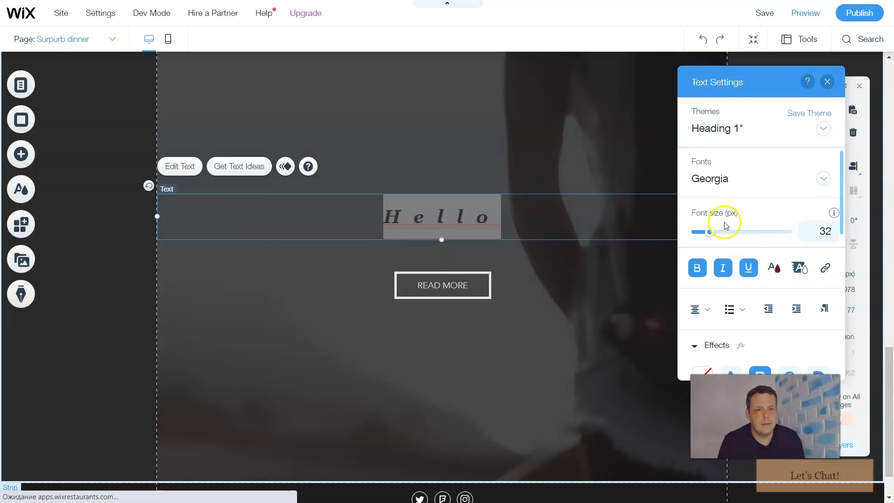
- Set 'Hello' to font size 122 and colour it white
{"action": "left_click_drag", "start_coordinate": [727, 233], "coordinate": [759, 233]}
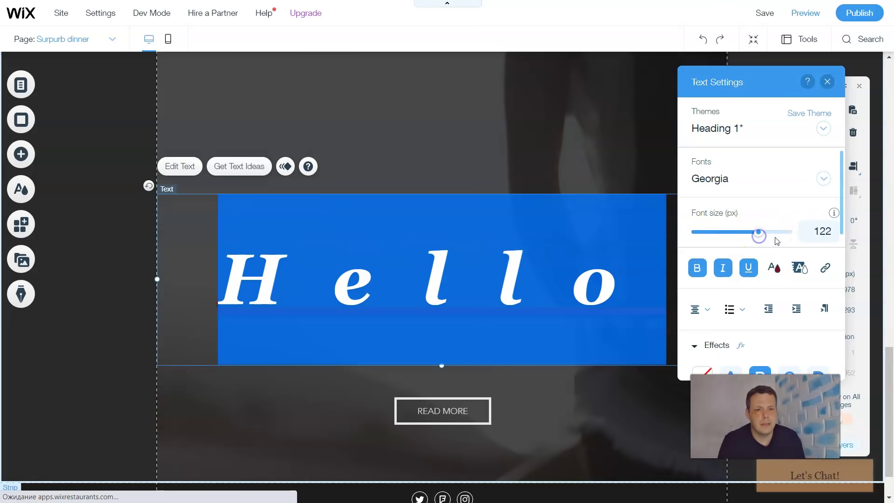
{"action": "left_click", "coordinate": [777, 244]}
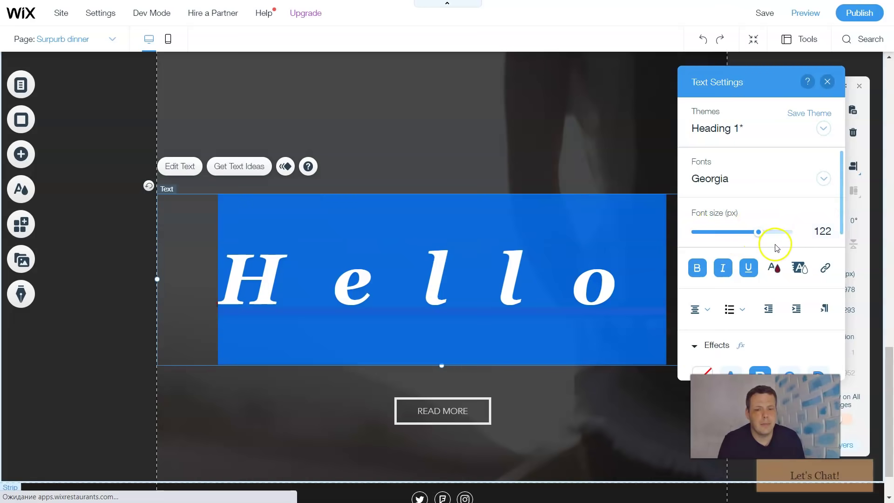
{"action": "left_click", "coordinate": [776, 269]}
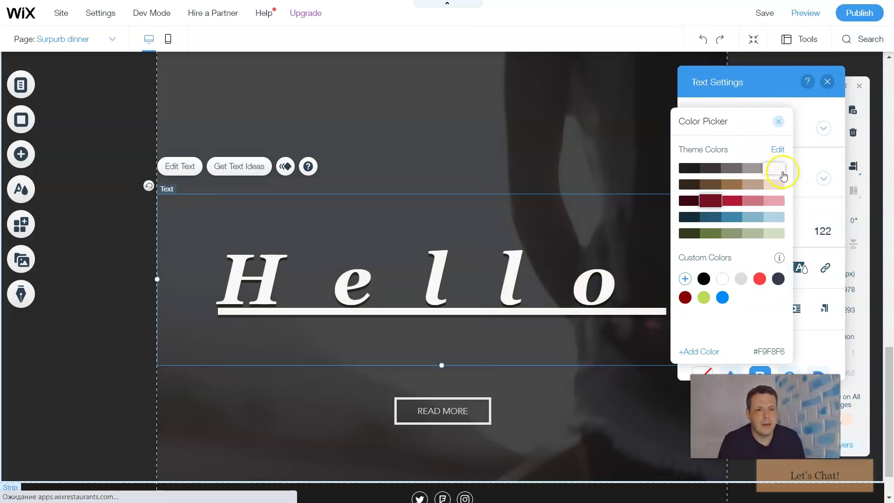
{"action": "left_click", "coordinate": [587, 127]}
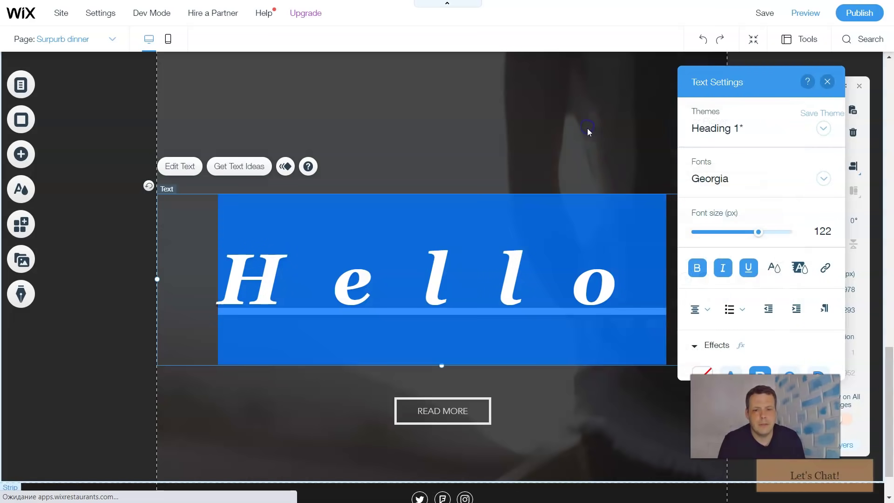
{"action": "left_click", "coordinate": [588, 131]}
{"action": "left_click", "coordinate": [617, 173]}
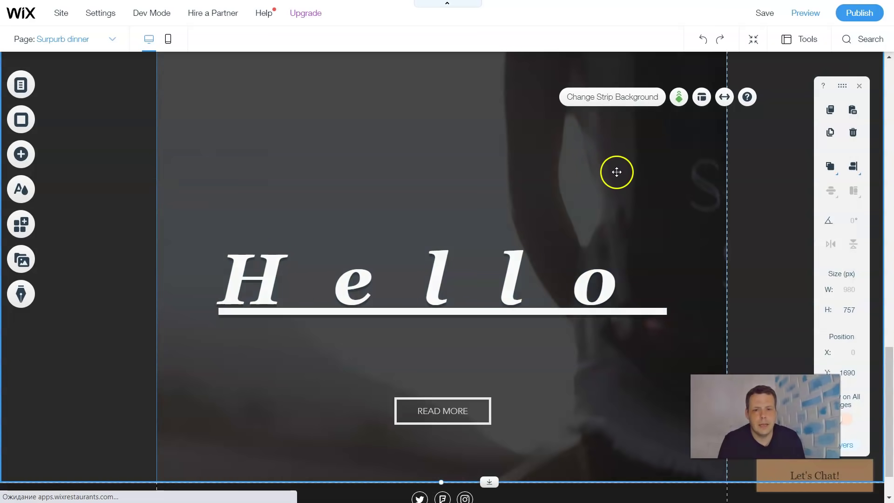
{"action": "left_click", "coordinate": [537, 279]}
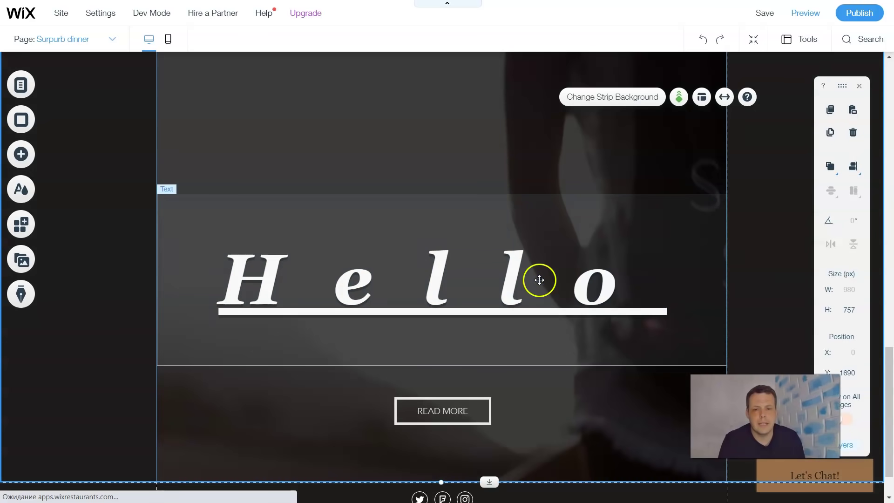
{"action": "left_click", "coordinate": [269, 211]}
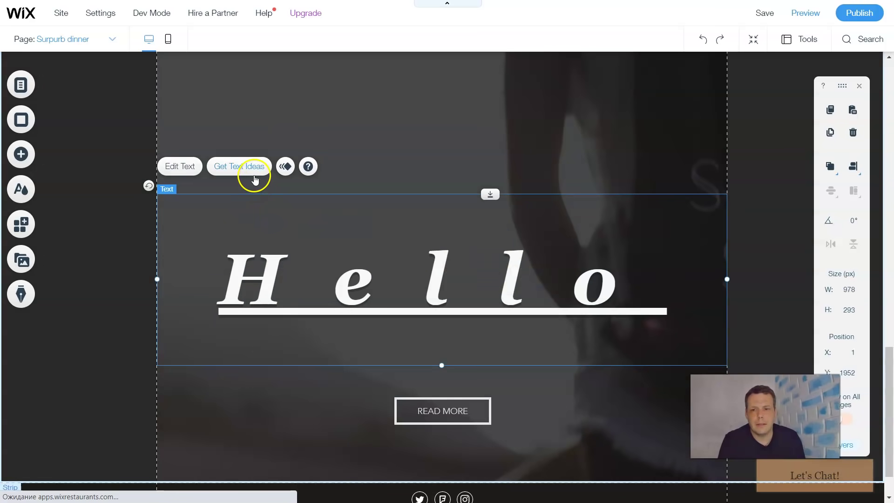
{"action": "left_click", "coordinate": [256, 173]}
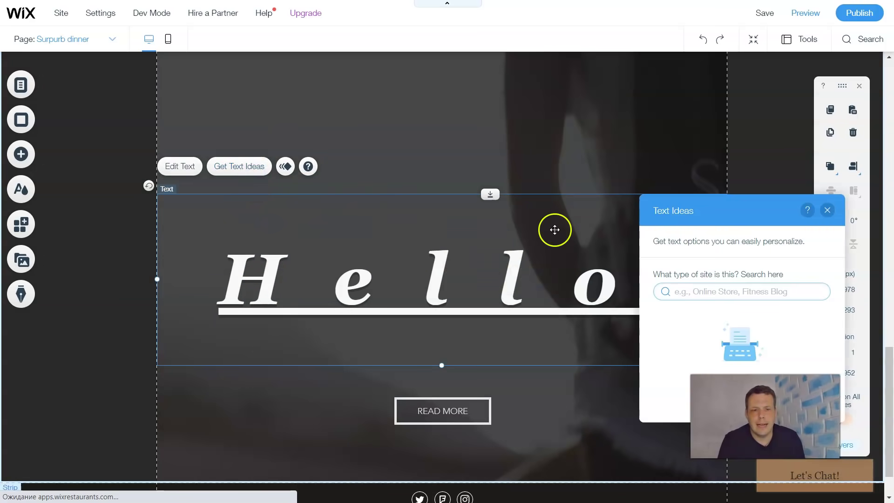
{"action": "left_click", "coordinate": [625, 350]}
{"action": "type", "text": "food"}
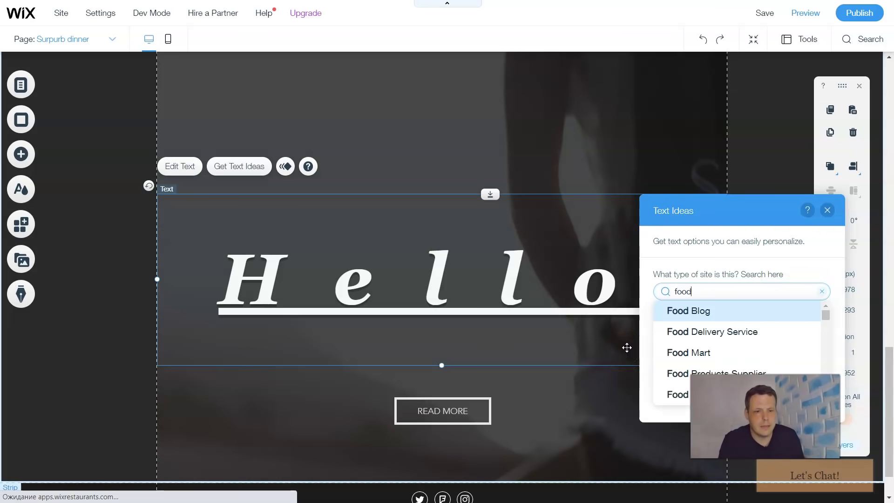
{"action": "left_click", "coordinate": [744, 352]}
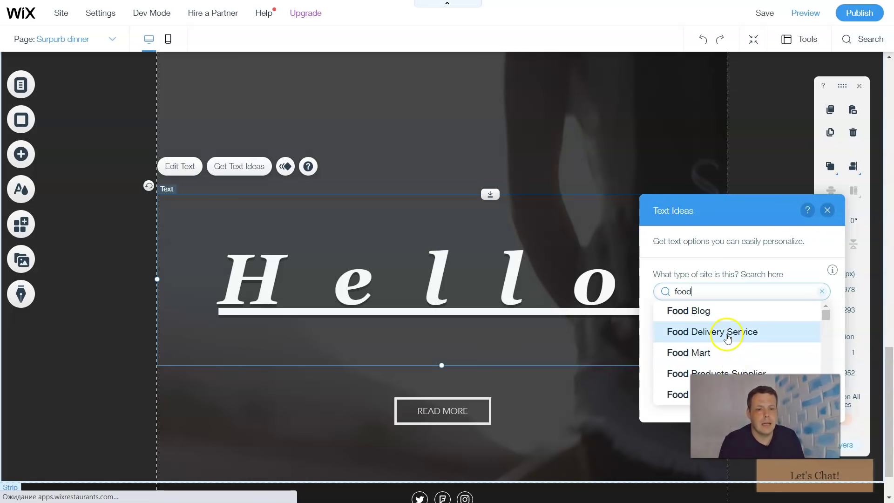
{"action": "scroll", "coordinate": [733, 335], "scroll_direction": "down", "scroll_amount": 1}
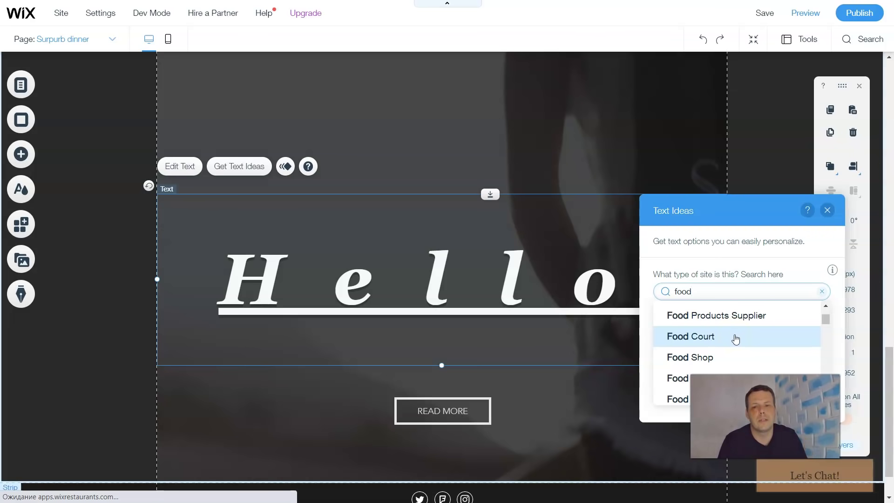
{"action": "left_click", "coordinate": [732, 300]}
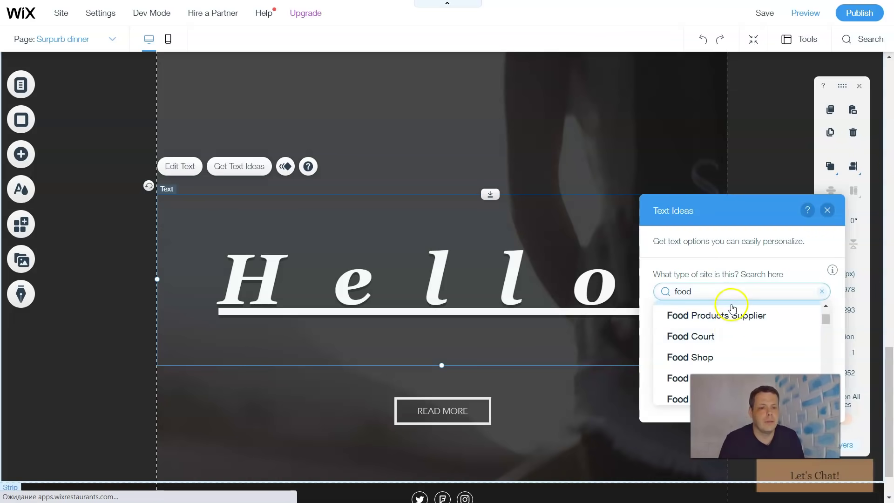
{"action": "left_click", "coordinate": [735, 313]}
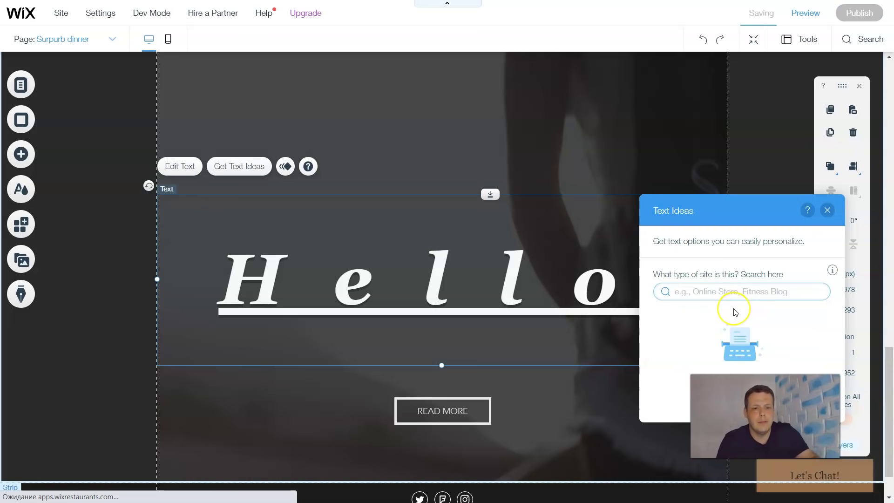
{"action": "type", "text": "car"}
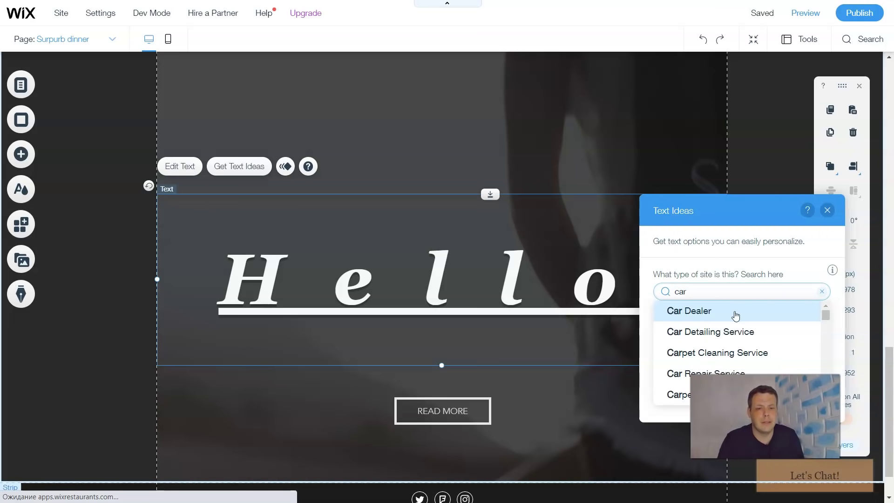
{"action": "scroll", "coordinate": [745, 317], "scroll_direction": "down", "scroll_amount": 5}
{"action": "scroll", "coordinate": [751, 329], "scroll_direction": "down", "scroll_amount": 8}
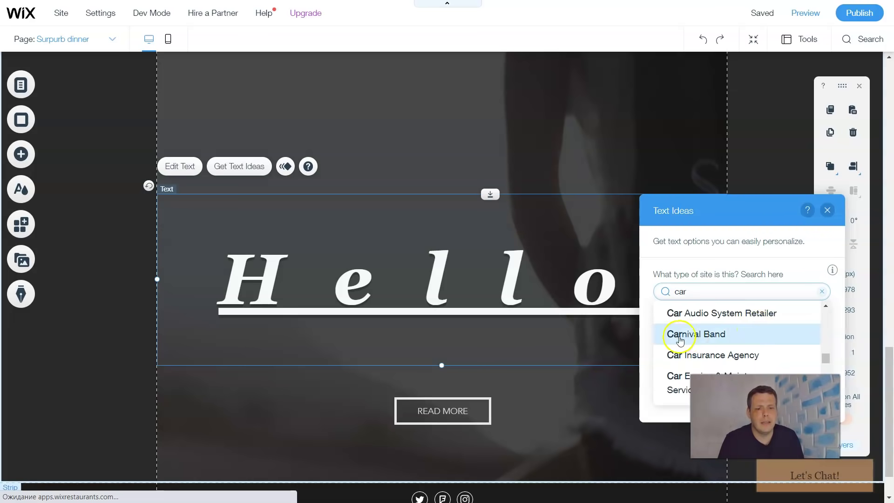
{"action": "left_click", "coordinate": [711, 339]}
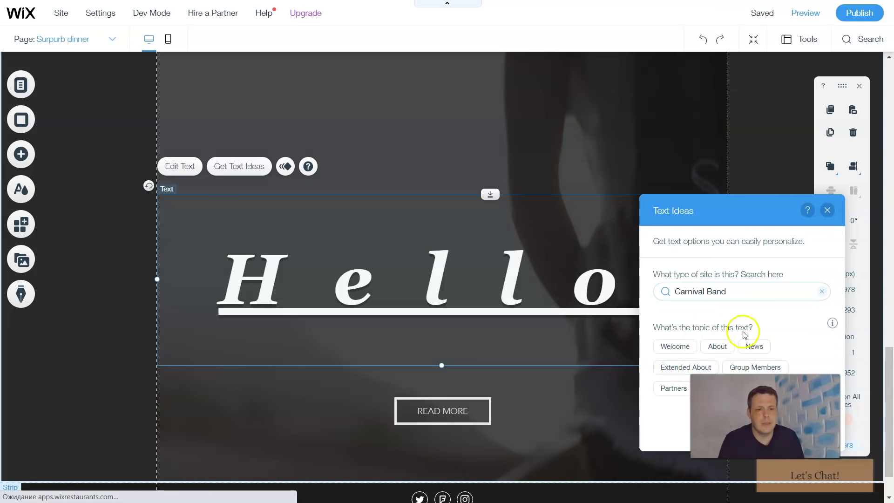
{"action": "left_click", "coordinate": [716, 300]}
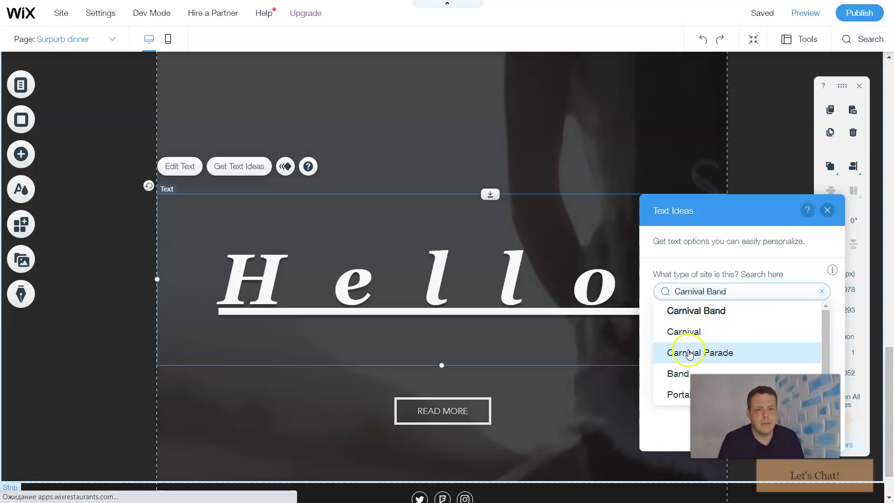
{"action": "scroll", "coordinate": [697, 356], "scroll_direction": "down", "scroll_amount": 1}
{"action": "left_click", "coordinate": [676, 337]}
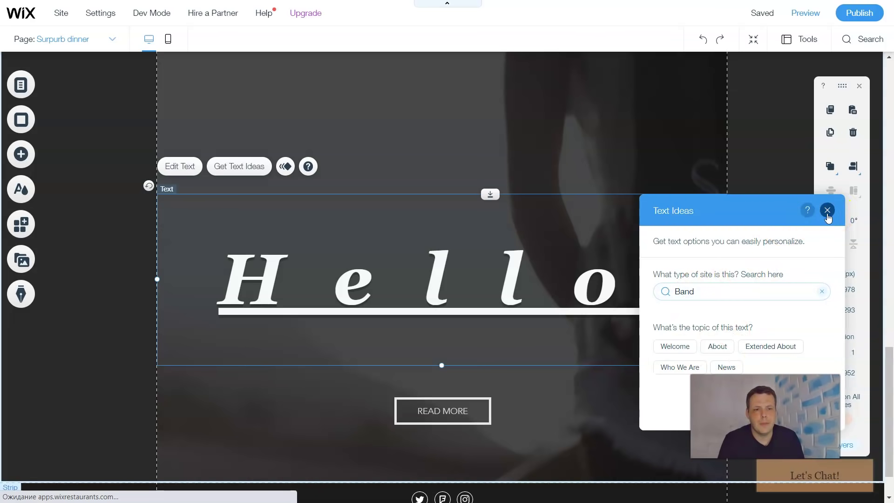
{"action": "left_click", "coordinate": [828, 211]}
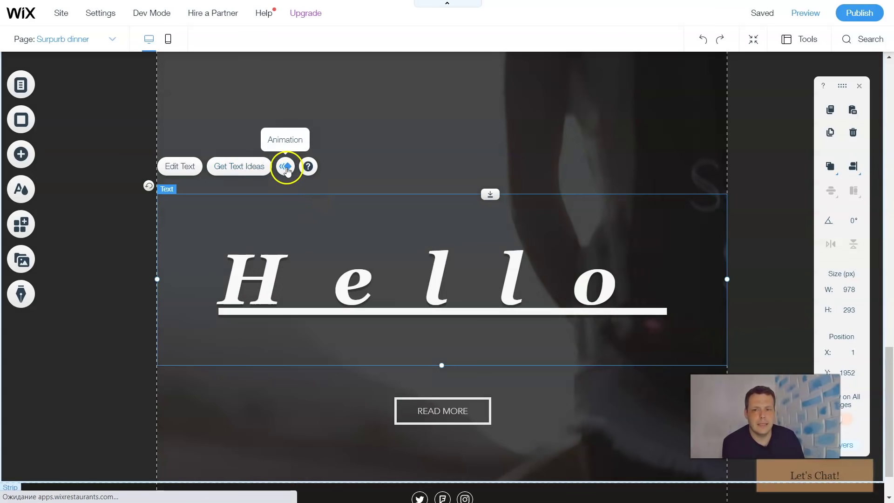
- Apply the Bounce-In entrance animation to the Hello heading and close the animation panel
{"action": "left_click", "coordinate": [286, 168]}
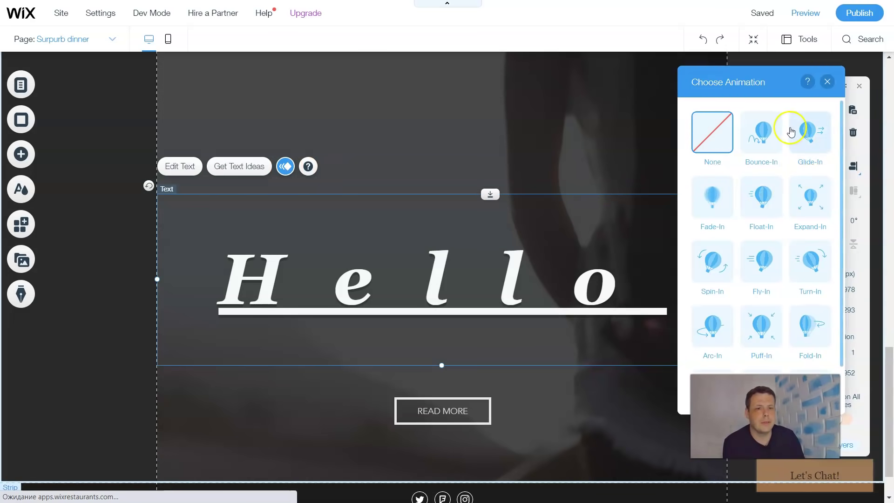
{"action": "left_click", "coordinate": [761, 132]}
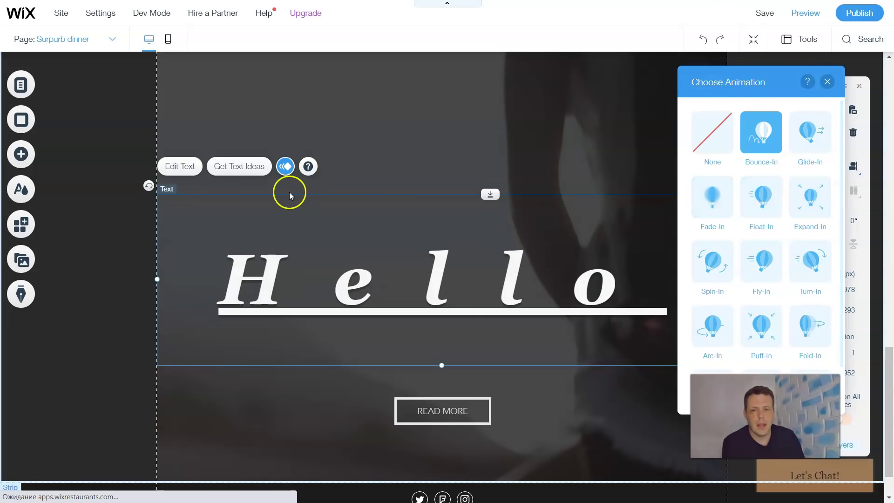
{"action": "left_click", "coordinate": [442, 141]}
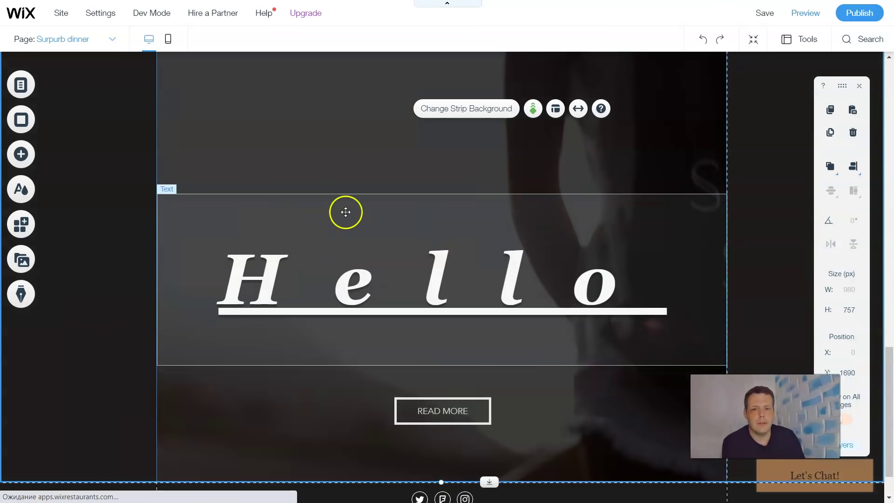
{"action": "scroll", "coordinate": [427, 204], "scroll_direction": "up", "scroll_amount": 1}
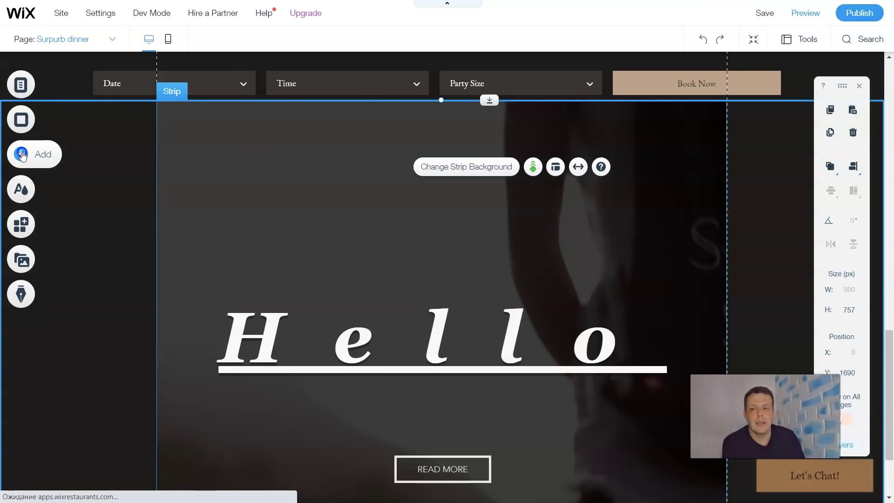
- Add the Avenir Light sample paragraph from Text > Paragraphs onto the hero strip
{"action": "left_click", "coordinate": [22, 155]}
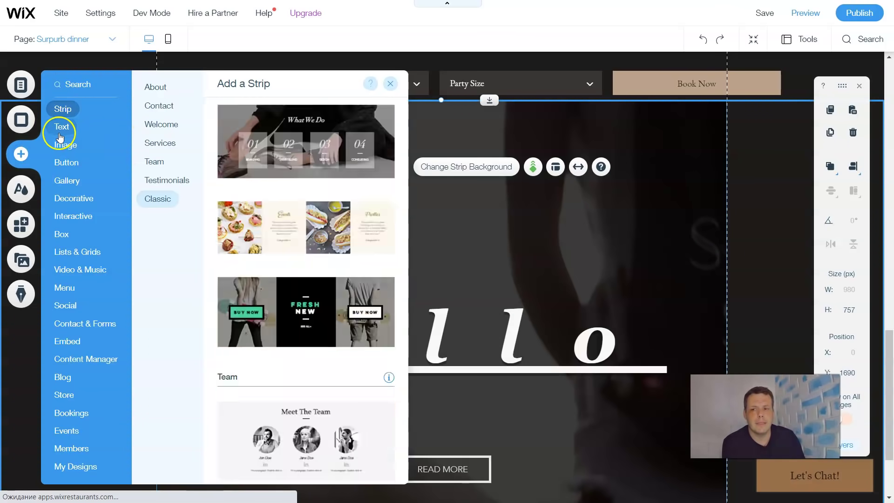
{"action": "left_click", "coordinate": [173, 123]}
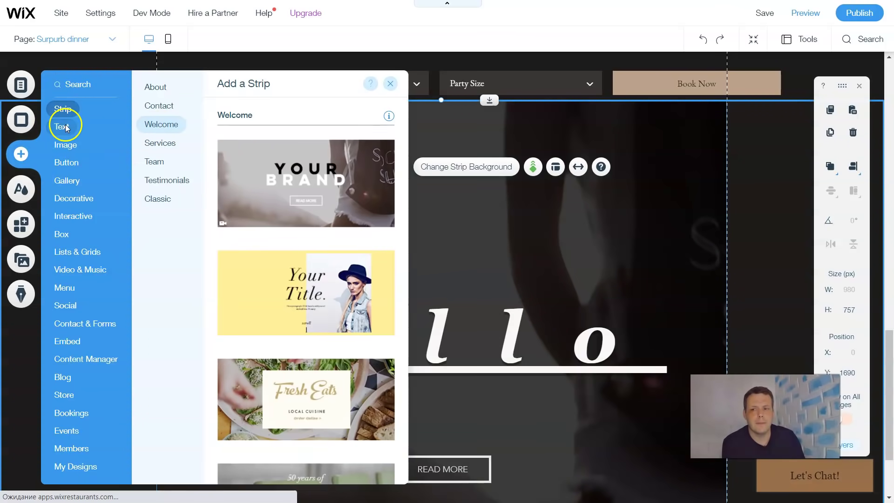
{"action": "mouse_move", "coordinate": [67, 128]}
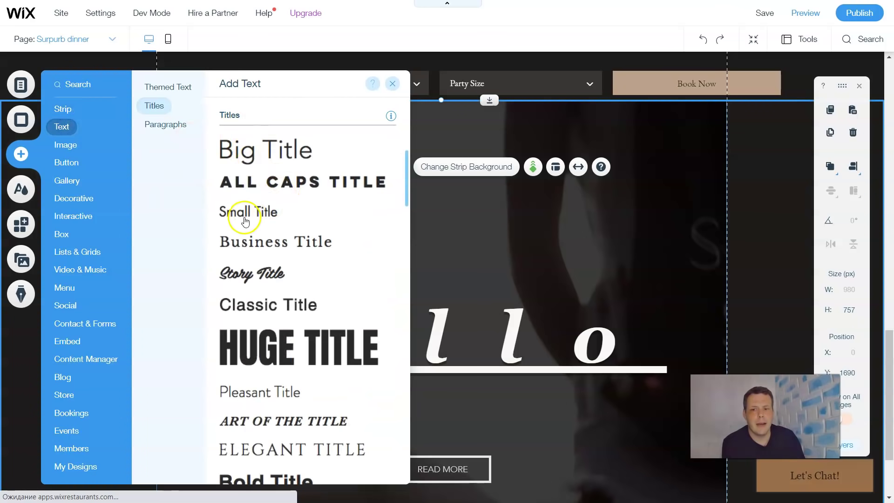
{"action": "scroll", "coordinate": [272, 330], "scroll_direction": "down", "scroll_amount": 4}
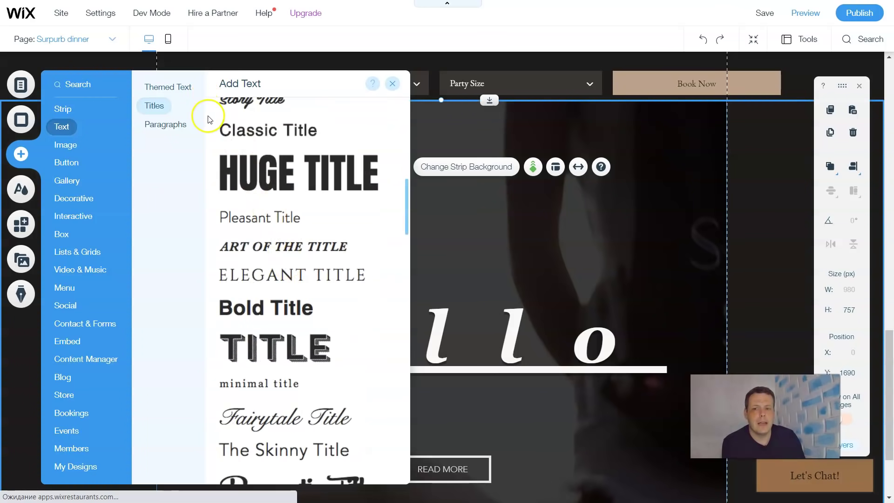
{"action": "left_click", "coordinate": [185, 130]}
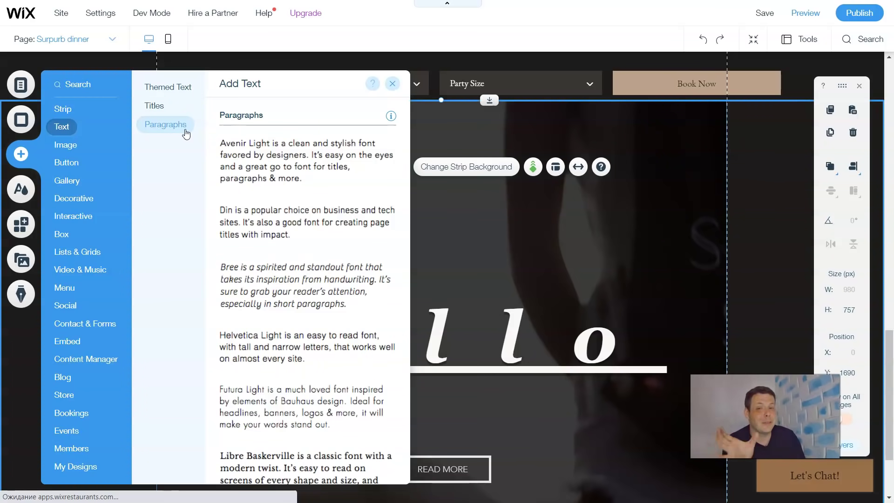
{"action": "left_click", "coordinate": [220, 139]}
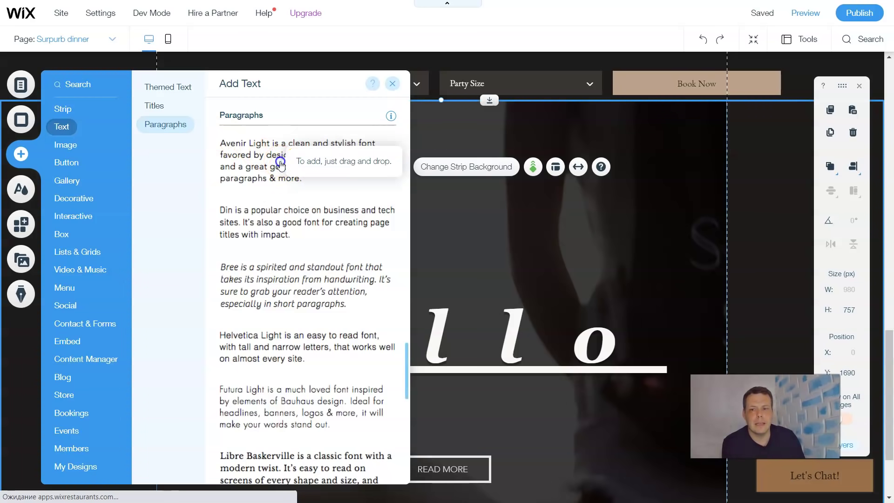
{"action": "left_click", "coordinate": [281, 163]}
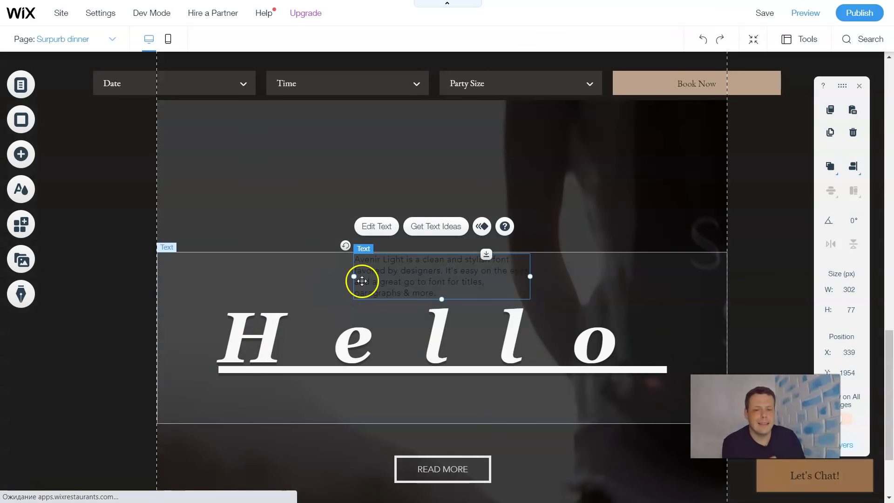
- Move the paragraph higher on the strip and widen its box to 818 px
{"action": "left_click_drag", "start_coordinate": [362, 281], "coordinate": [421, 175]}
{"action": "left_click", "coordinate": [357, 176]}
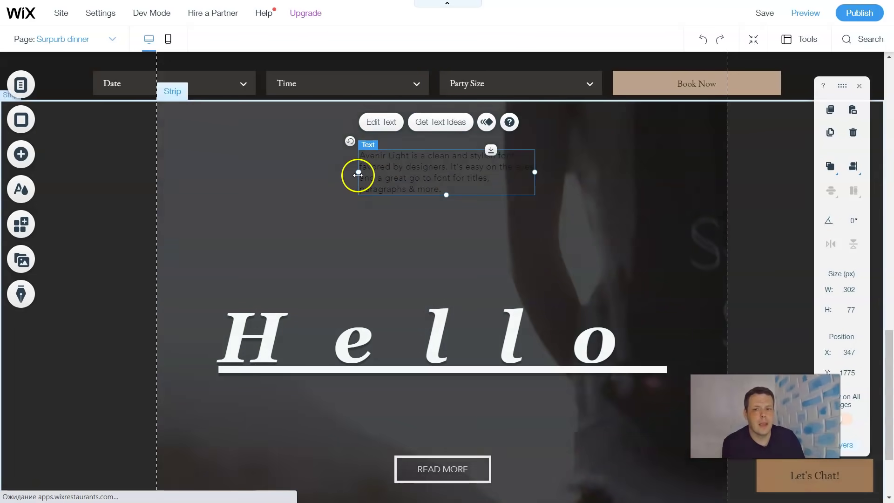
{"action": "left_click_drag", "start_coordinate": [358, 174], "coordinate": [213, 175]}
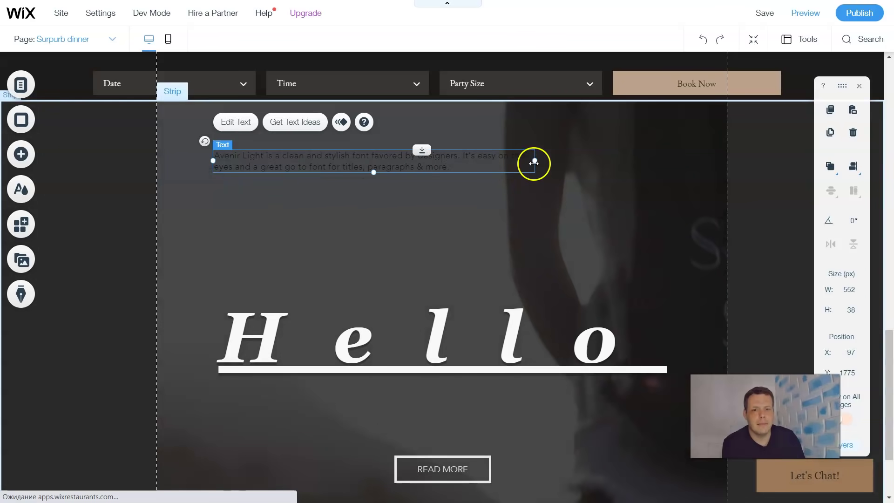
{"action": "left_click_drag", "start_coordinate": [546, 160], "coordinate": [688, 164]}
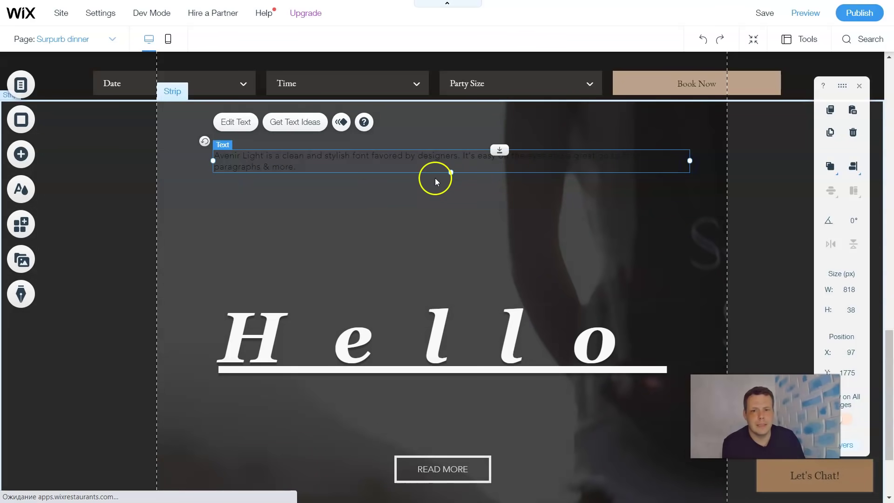
{"action": "left_click_drag", "start_coordinate": [448, 173], "coordinate": [448, 211]}
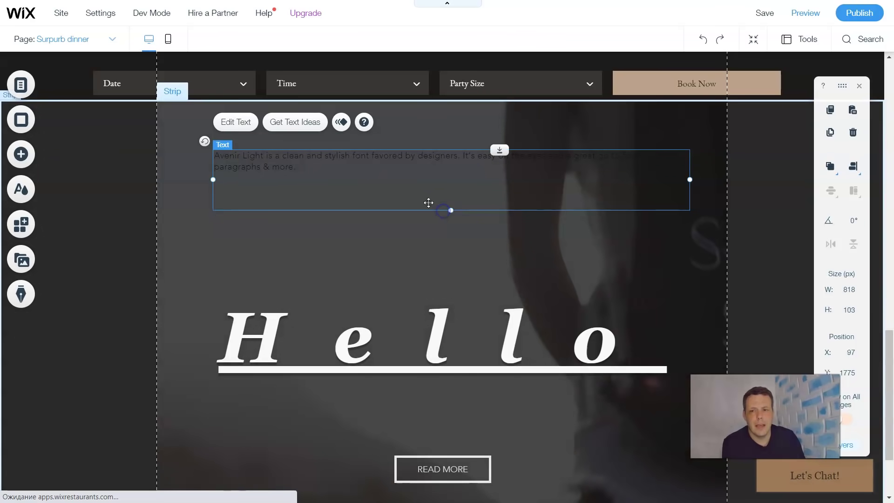
- Set the paragraph's font size to 76 and close its text settings
{"action": "left_click", "coordinate": [242, 127]}
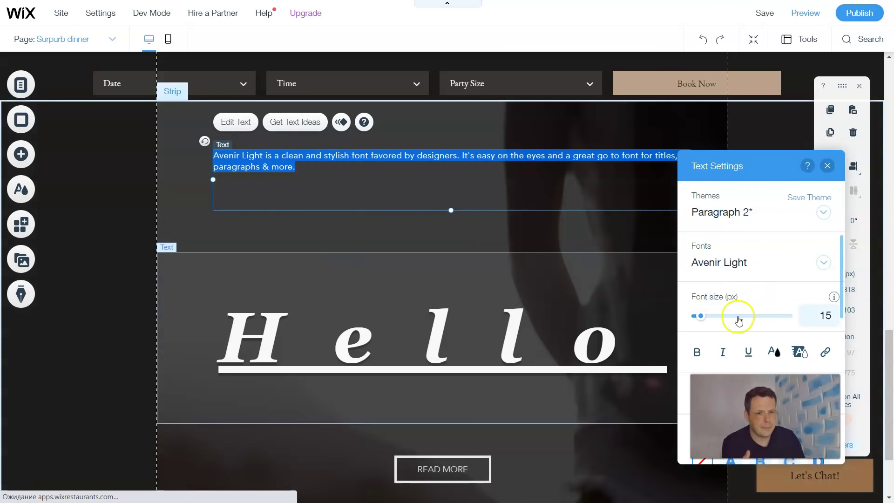
{"action": "left_click", "coordinate": [739, 320]}
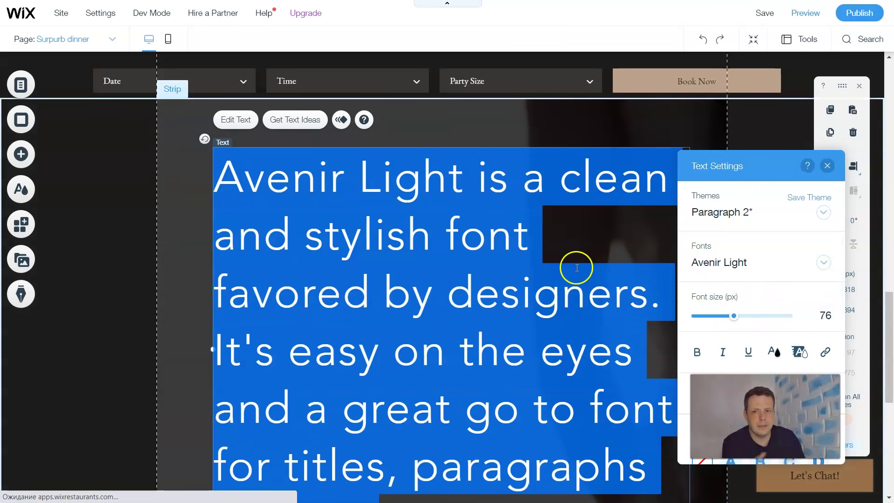
{"action": "scroll", "coordinate": [545, 267], "scroll_direction": "down", "scroll_amount": 3}
{"action": "scroll", "coordinate": [577, 219], "scroll_direction": "up", "scroll_amount": 3}
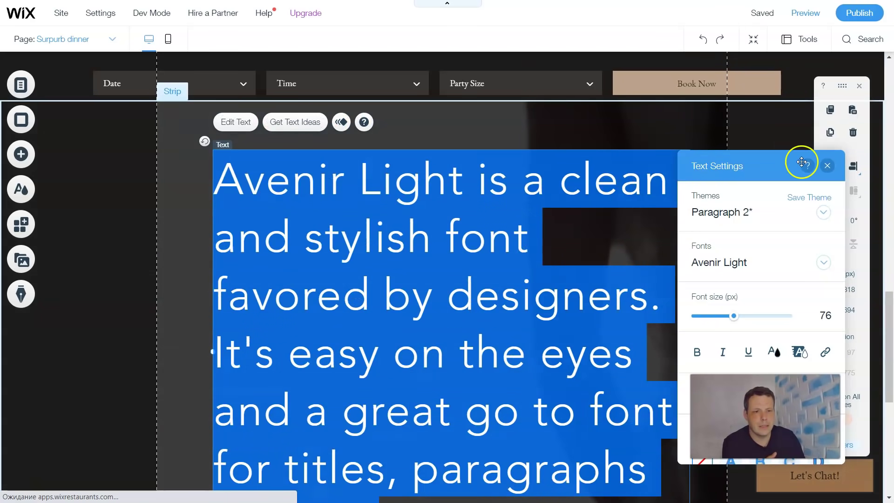
{"action": "left_click", "coordinate": [827, 166]}
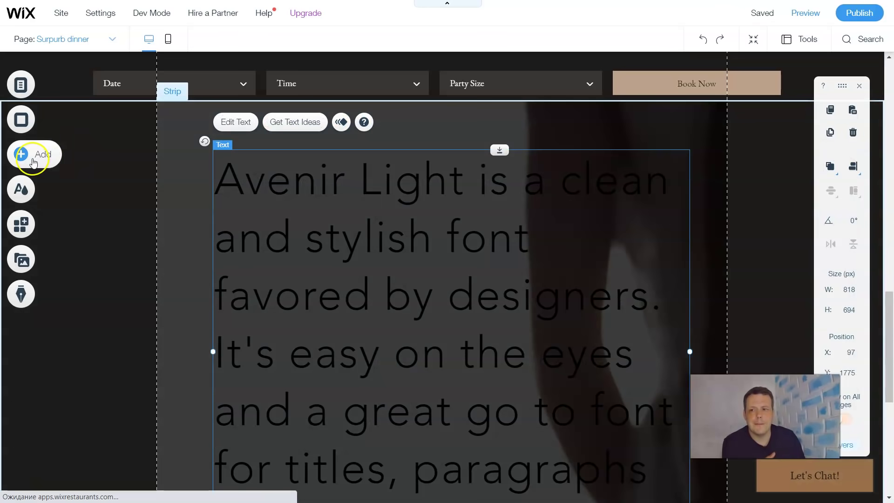
- Add a themed Heading 1 text box from Text > Themed Text to the page
{"action": "left_click", "coordinate": [32, 156]}
{"action": "left_click", "coordinate": [93, 142]}
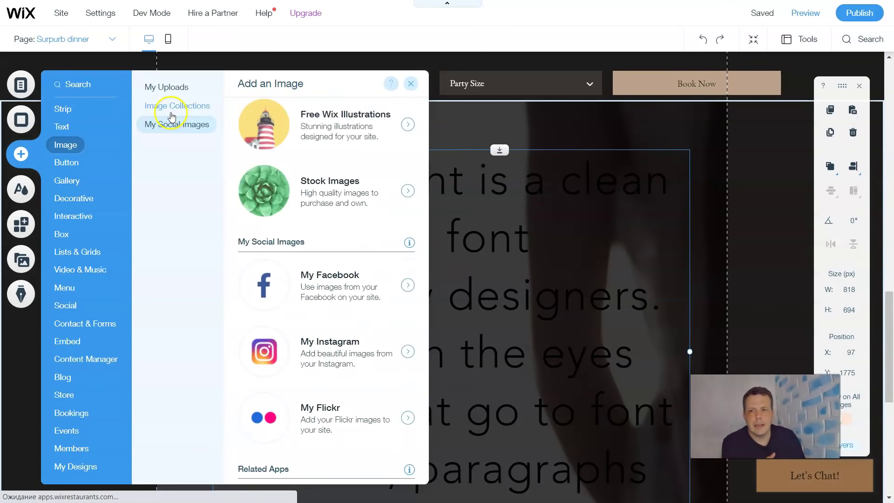
{"action": "left_click", "coordinate": [62, 110]}
{"action": "left_click", "coordinate": [53, 128]}
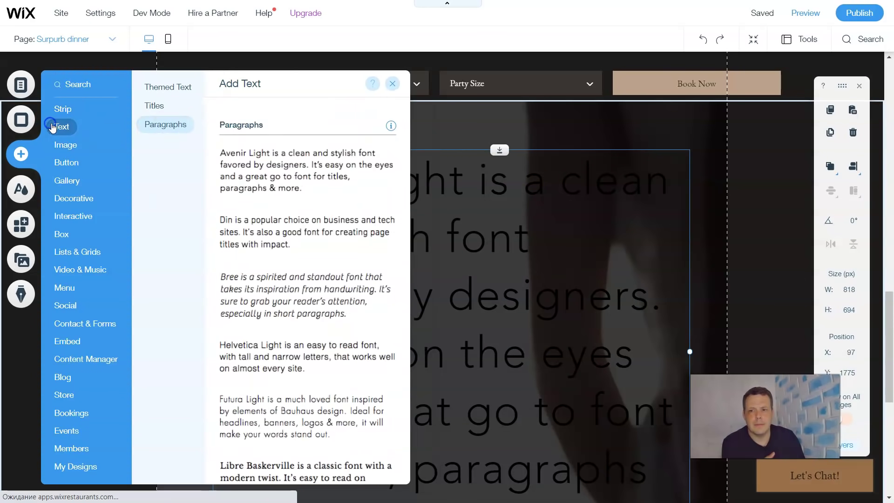
{"action": "left_click", "coordinate": [167, 105]}
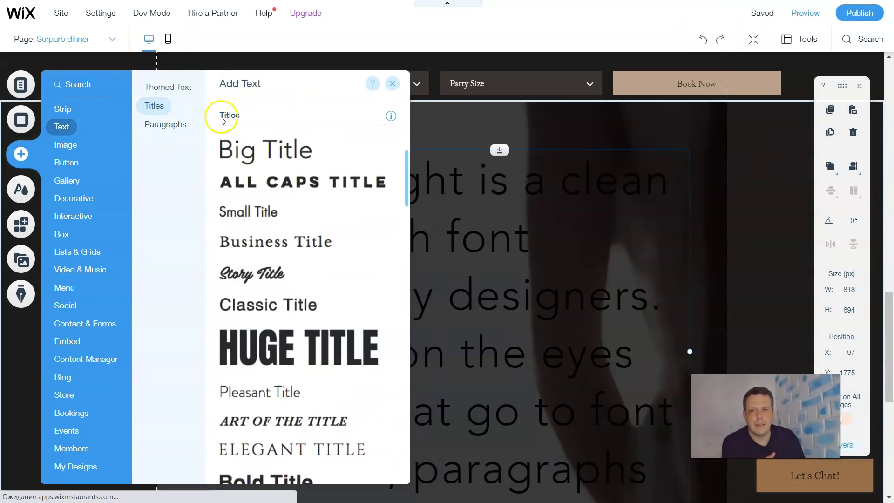
{"action": "left_click", "coordinate": [168, 88]}
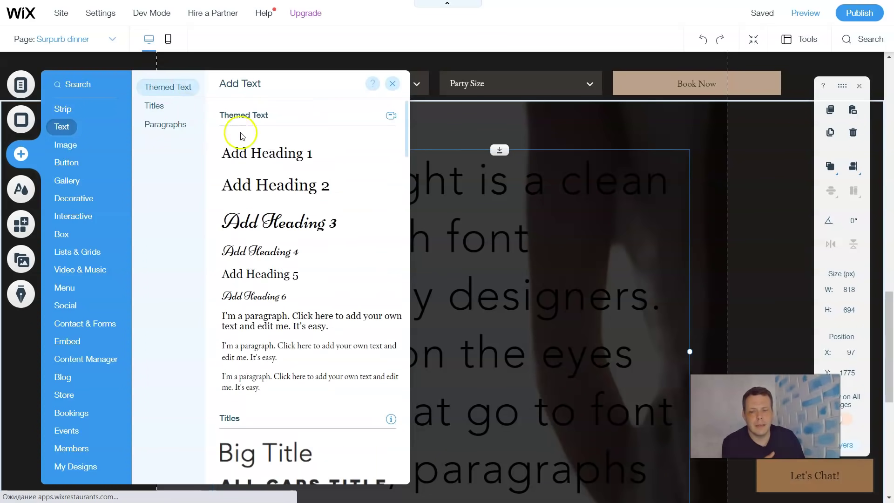
{"action": "left_click", "coordinate": [298, 153]}
- Place the Heading 1 box below the paragraph's '& more.', widen it to 392 px, and edit it
{"action": "scroll", "coordinate": [505, 205], "scroll_direction": "up", "scroll_amount": 3}
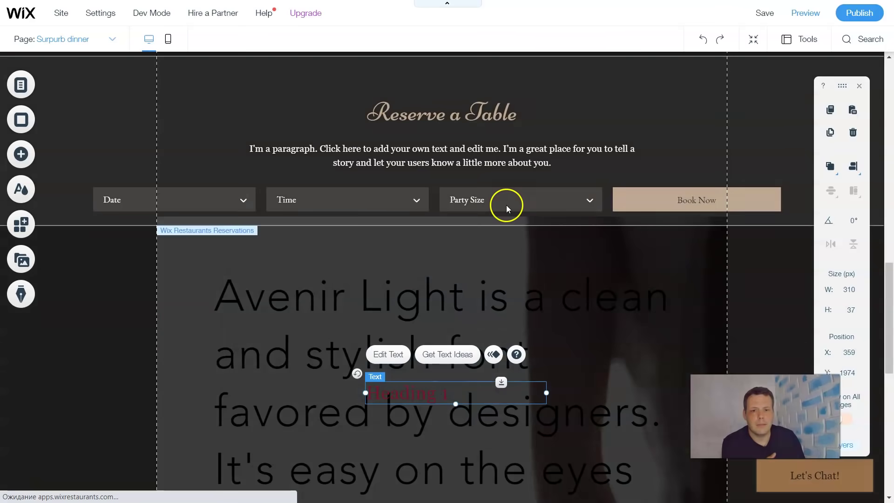
{"action": "scroll", "coordinate": [534, 298], "scroll_direction": "up", "scroll_amount": 2}
{"action": "scroll", "coordinate": [535, 325], "scroll_direction": "down", "scroll_amount": 5}
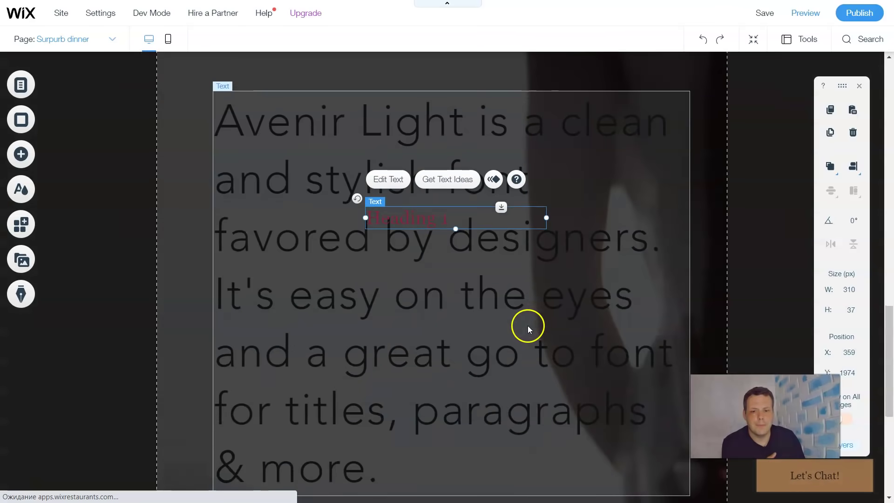
{"action": "scroll", "coordinate": [527, 325], "scroll_direction": "down", "scroll_amount": 5}
{"action": "scroll", "coordinate": [523, 299], "scroll_direction": "up", "scroll_amount": 3}
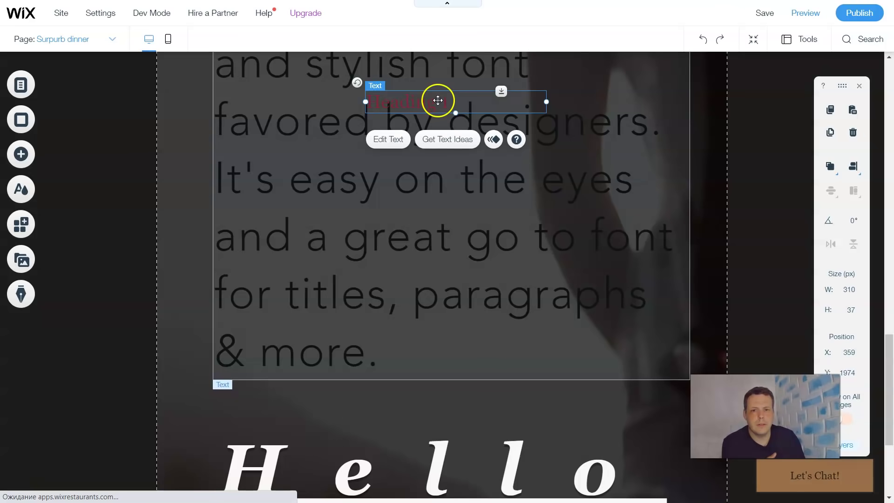
{"action": "left_click_drag", "start_coordinate": [437, 101], "coordinate": [529, 386]}
{"action": "left_click", "coordinate": [457, 383]}
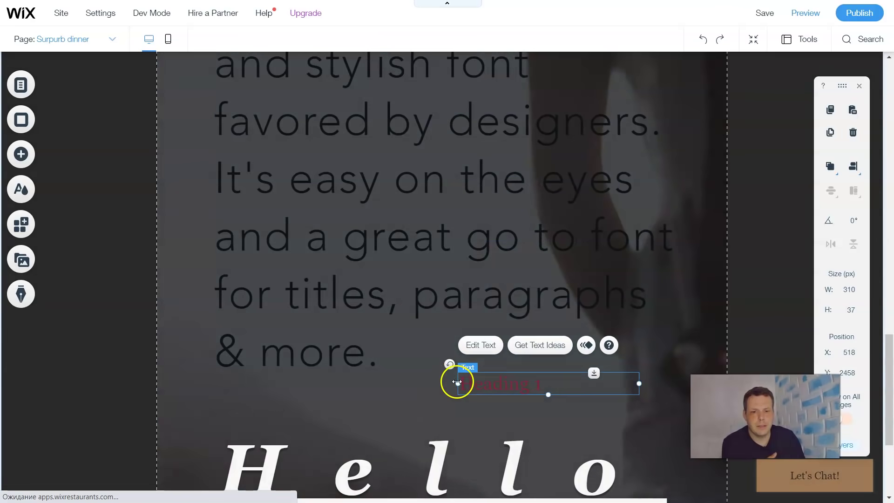
{"action": "left_click_drag", "start_coordinate": [457, 383], "coordinate": [408, 383]}
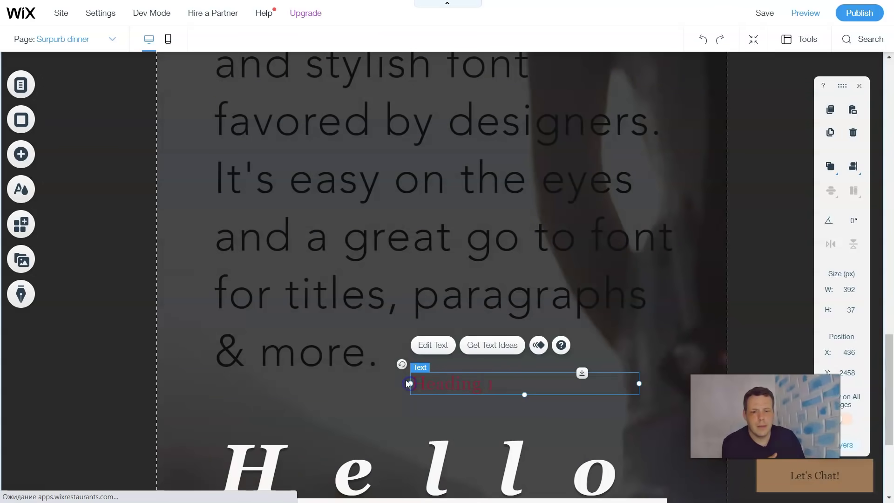
{"action": "double_click", "coordinate": [506, 386]}
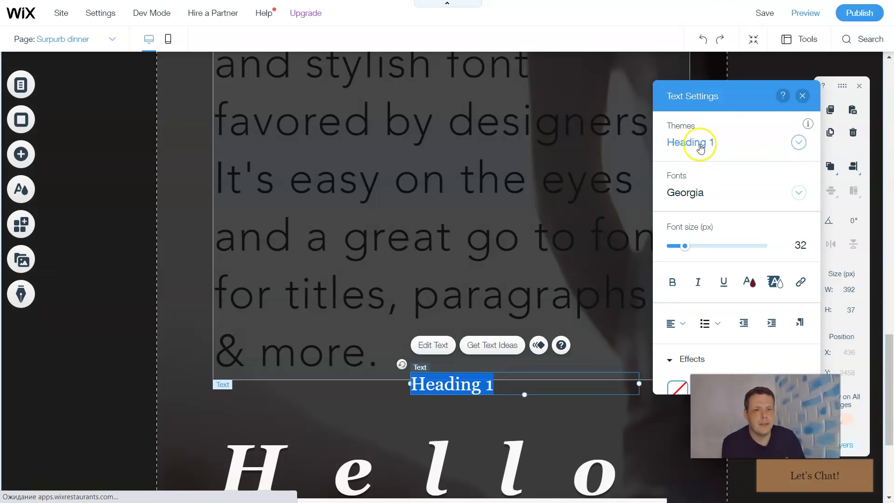
- Style the new heading in Impact at 89 px with white text
{"action": "left_click", "coordinate": [685, 196]}
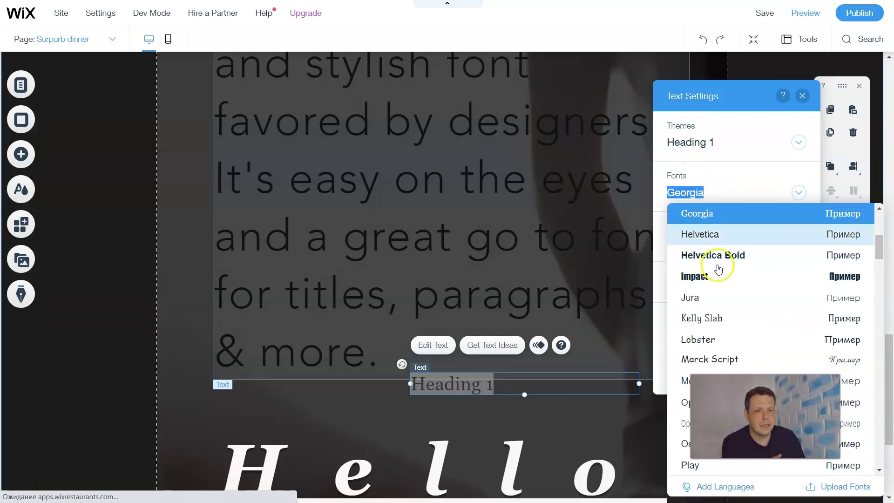
{"action": "left_click", "coordinate": [692, 285]}
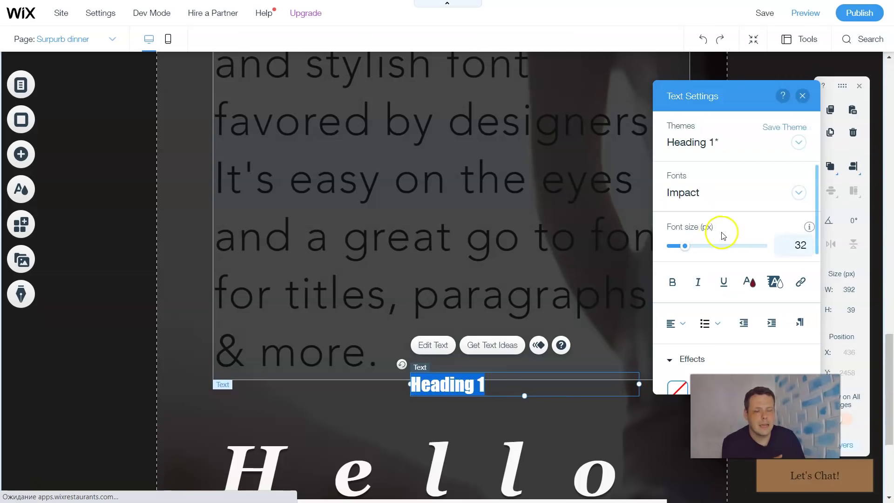
{"action": "left_click", "coordinate": [716, 247]}
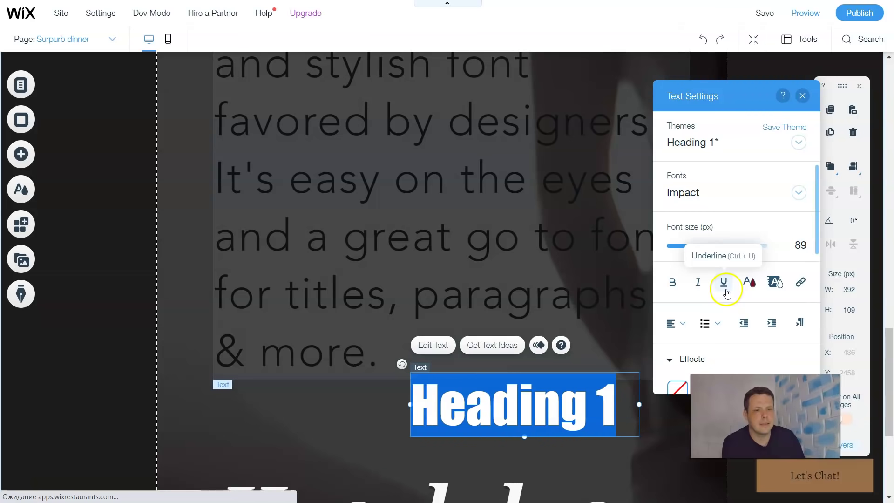
{"action": "left_click", "coordinate": [747, 290]}
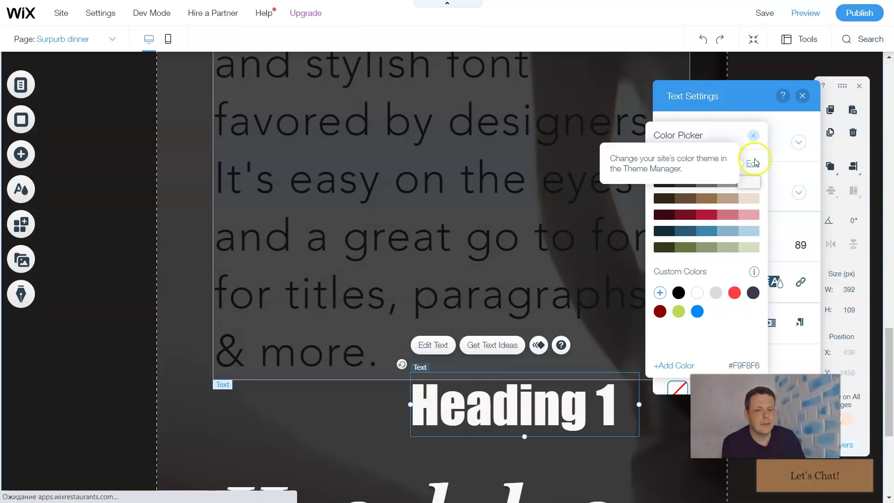
{"action": "left_click", "coordinate": [625, 403]}
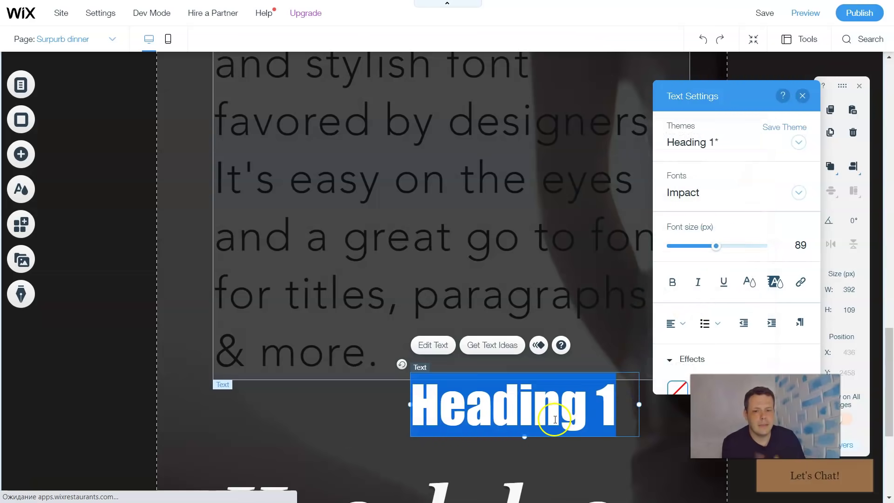
- Replace the placeholder heading text with 'Hello' and finish editing
{"action": "key", "text": "BackSpace"}
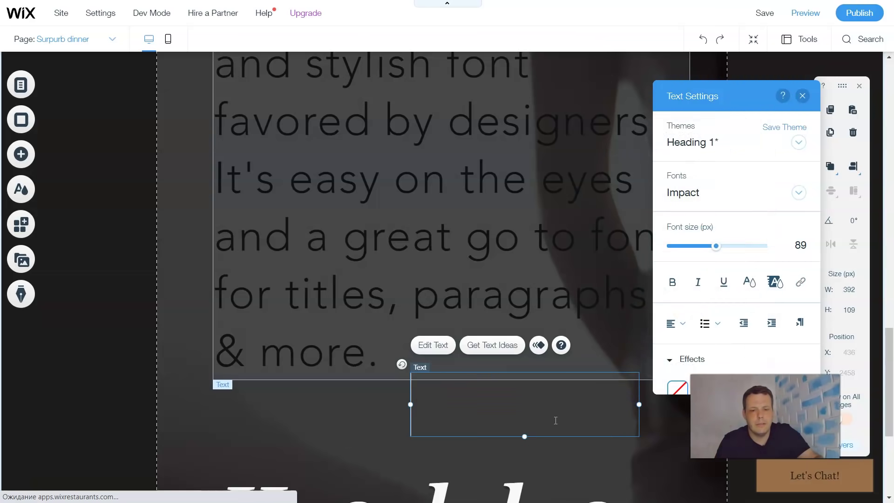
{"action": "type", "text": "Hello"}
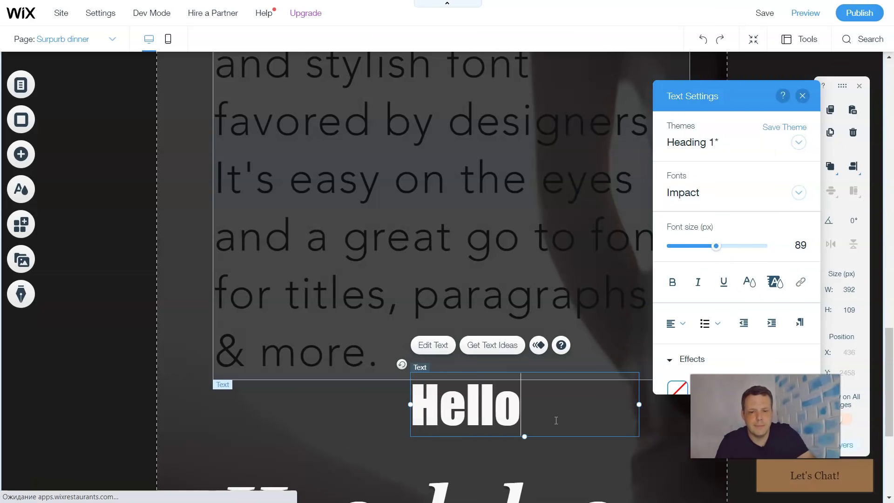
{"action": "left_click", "coordinate": [539, 465]}
{"action": "left_click", "coordinate": [363, 415]}
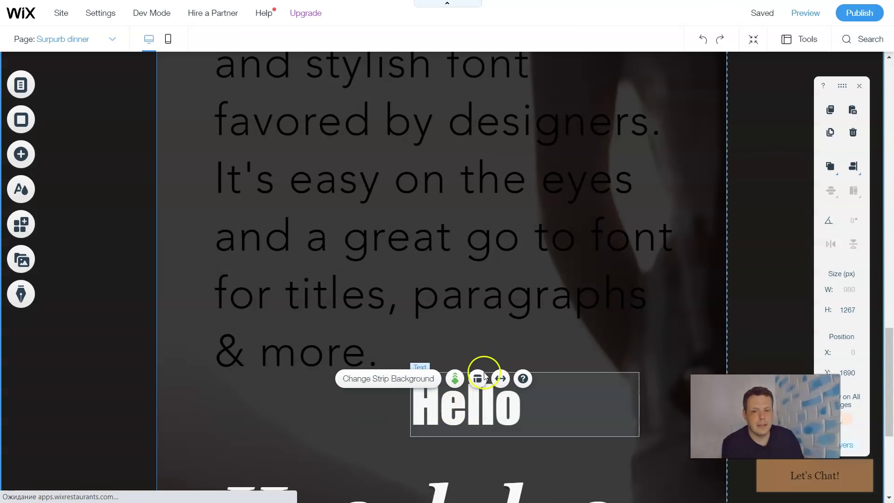
- Move the Impact 'Hello' heading up beside the paragraph's top lines, to X 778, Y 1895
{"action": "left_click", "coordinate": [472, 463]}
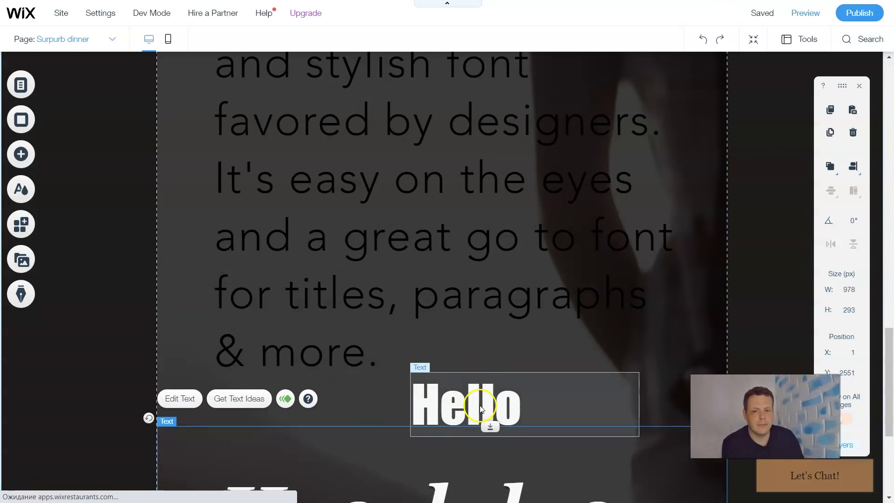
{"action": "left_click", "coordinate": [441, 383]}
{"action": "left_click_drag", "start_coordinate": [441, 384], "coordinate": [684, 64]}
{"action": "left_click", "coordinate": [693, 89]}
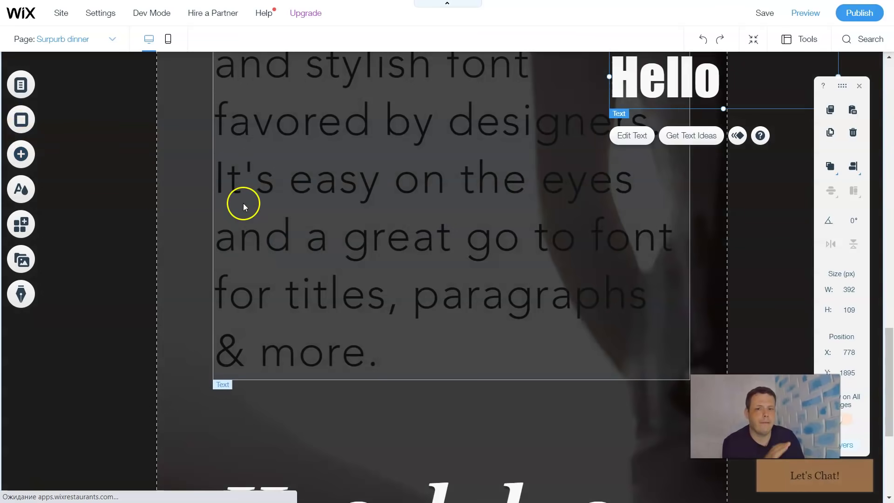
- Show the Image category of the Add elements panel, listing image collections and image apps
{"action": "scroll", "coordinate": [288, 191], "scroll_direction": "up", "scroll_amount": 6}
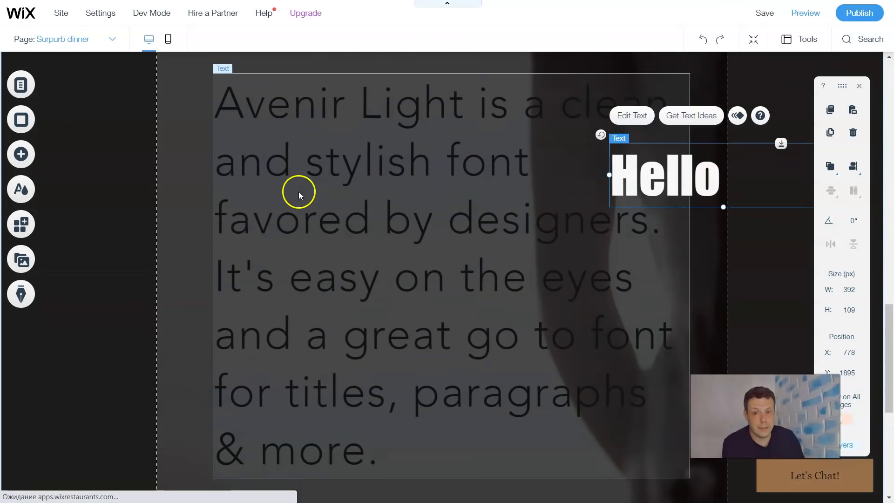
{"action": "scroll", "coordinate": [586, 278], "scroll_direction": "down", "scroll_amount": 1}
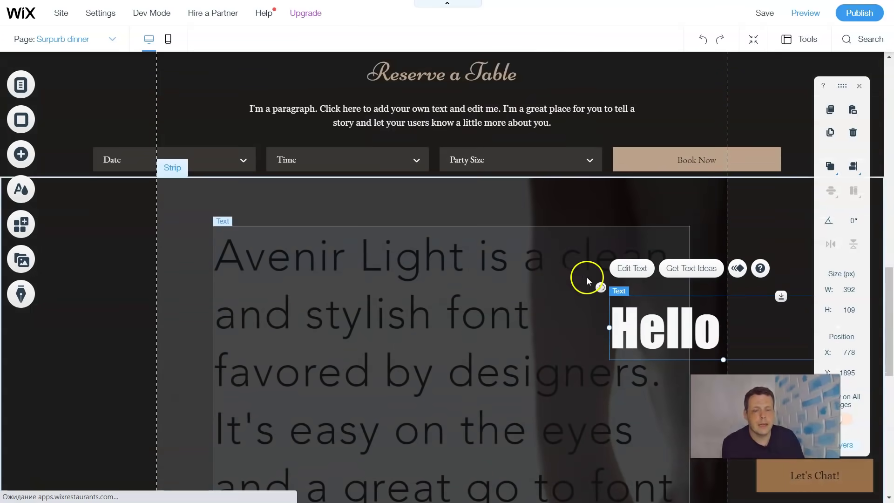
{"action": "scroll", "coordinate": [77, 191], "scroll_direction": "up", "scroll_amount": 2}
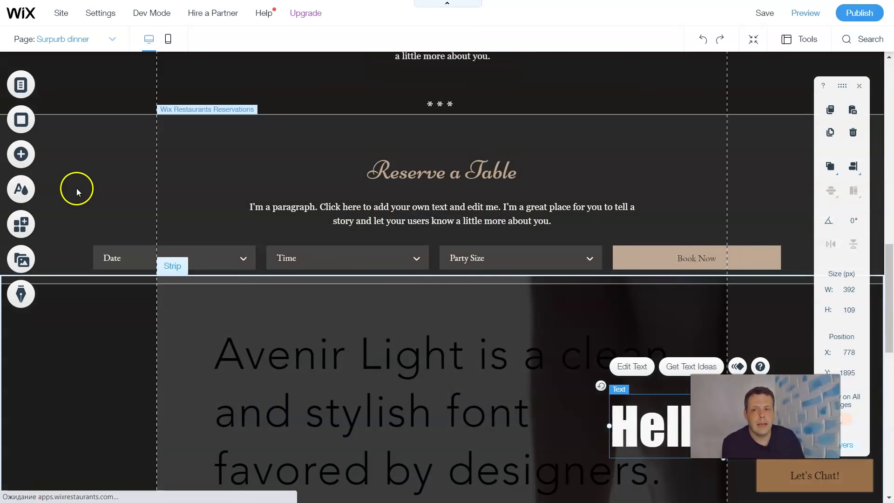
{"action": "left_click", "coordinate": [34, 158]}
{"action": "left_click", "coordinate": [68, 161]}
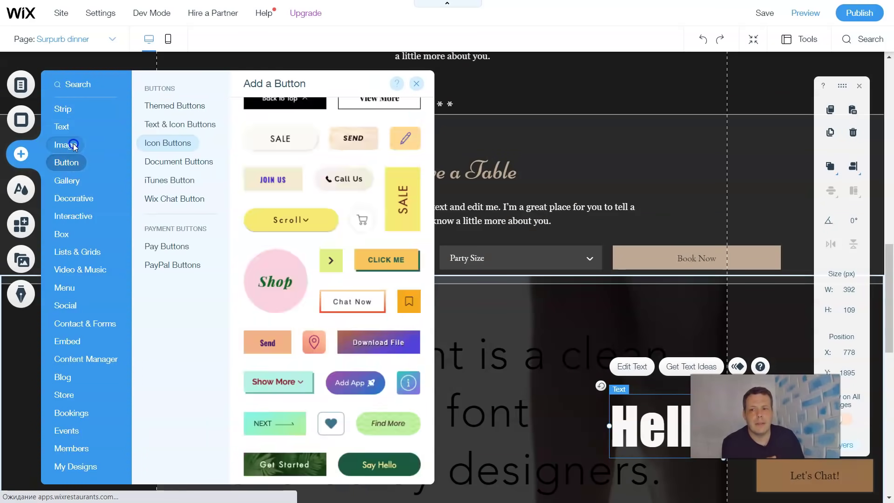
{"action": "left_click", "coordinate": [75, 146]}
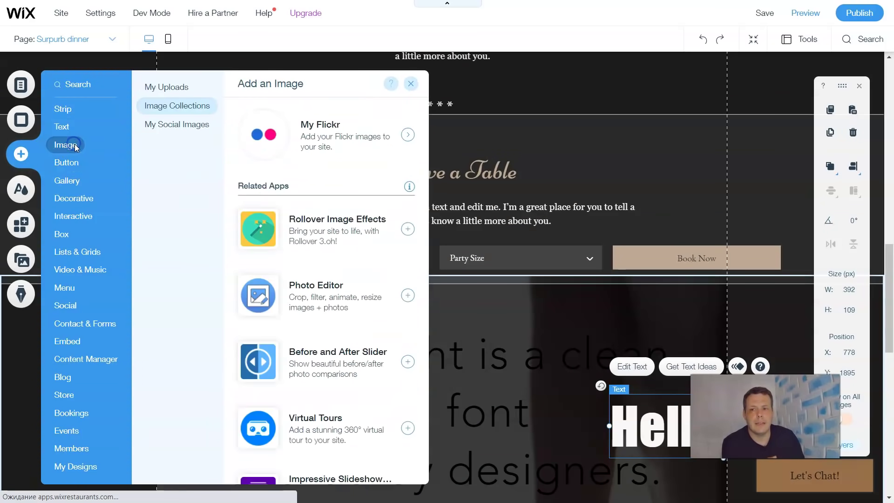